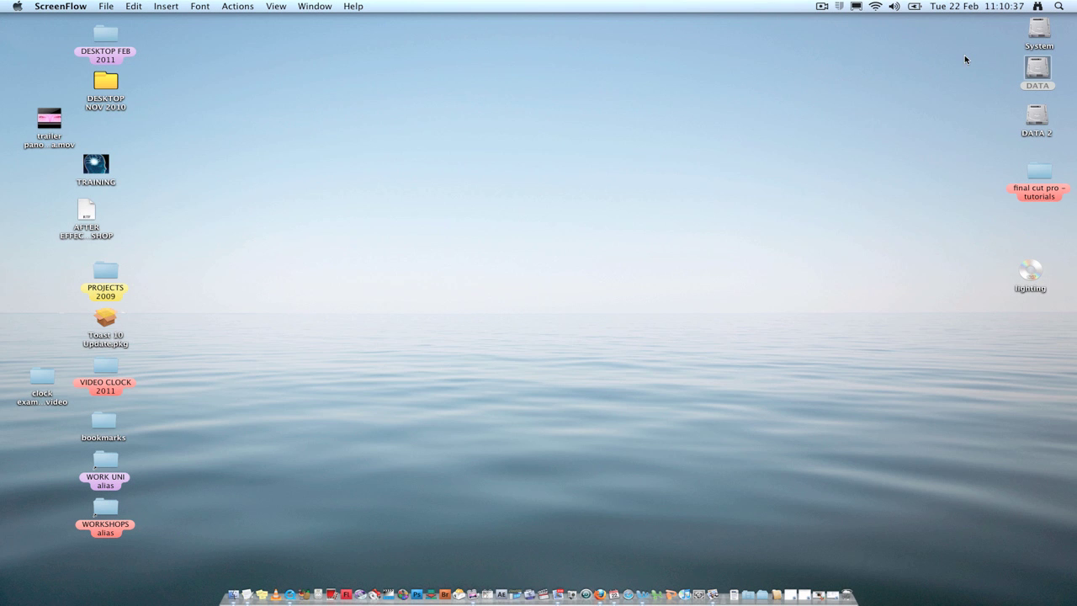
Open the DATA drive and create a new folder in it, named with the person's full name
left_click(1033, 76)
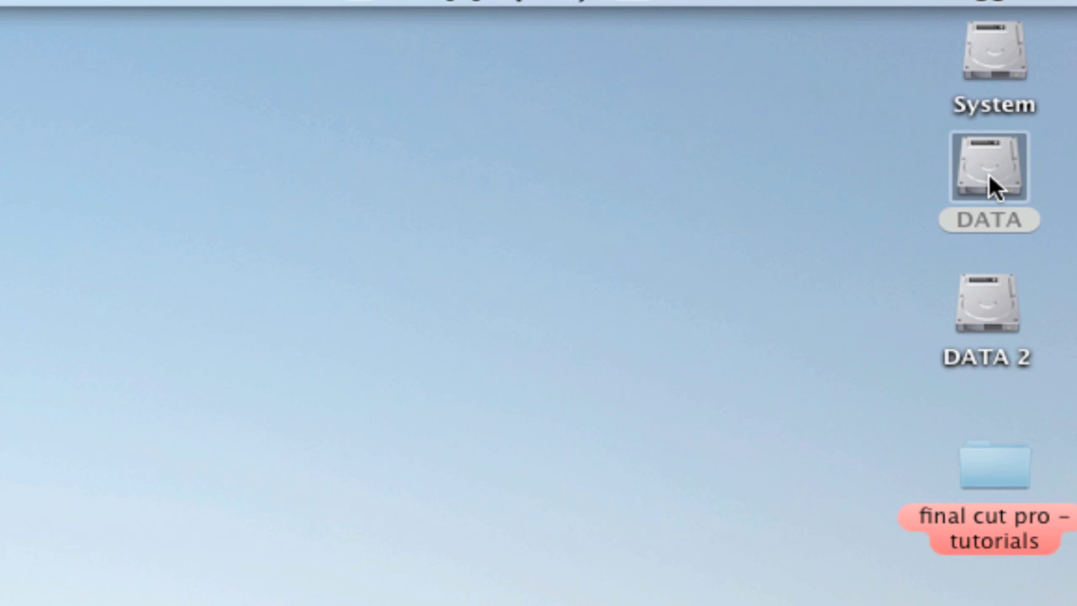
double_click(990, 177)
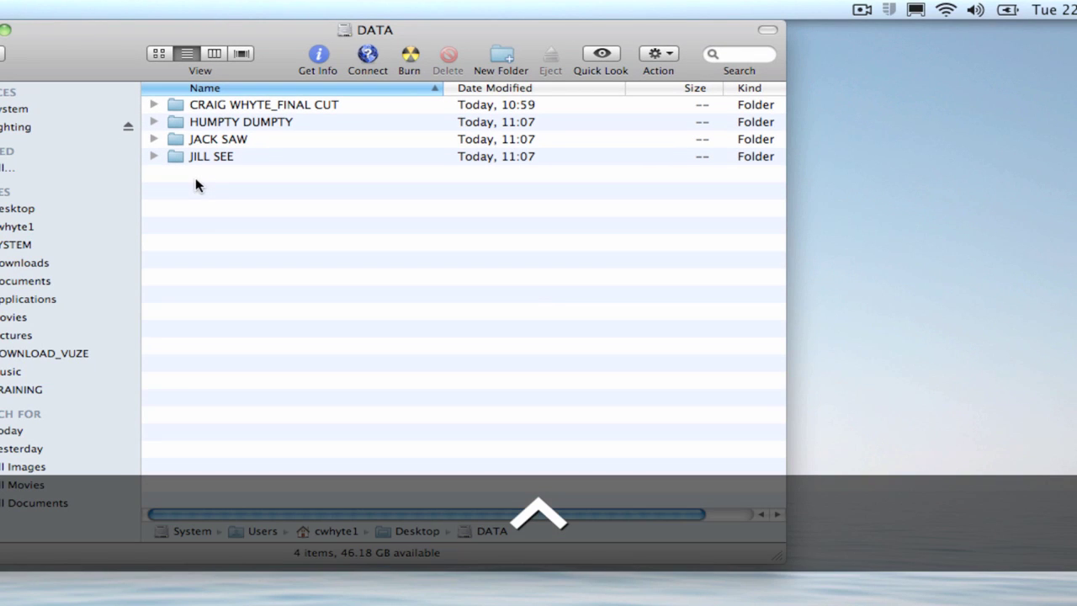
left_click_drag(131, 76, 235, 75)
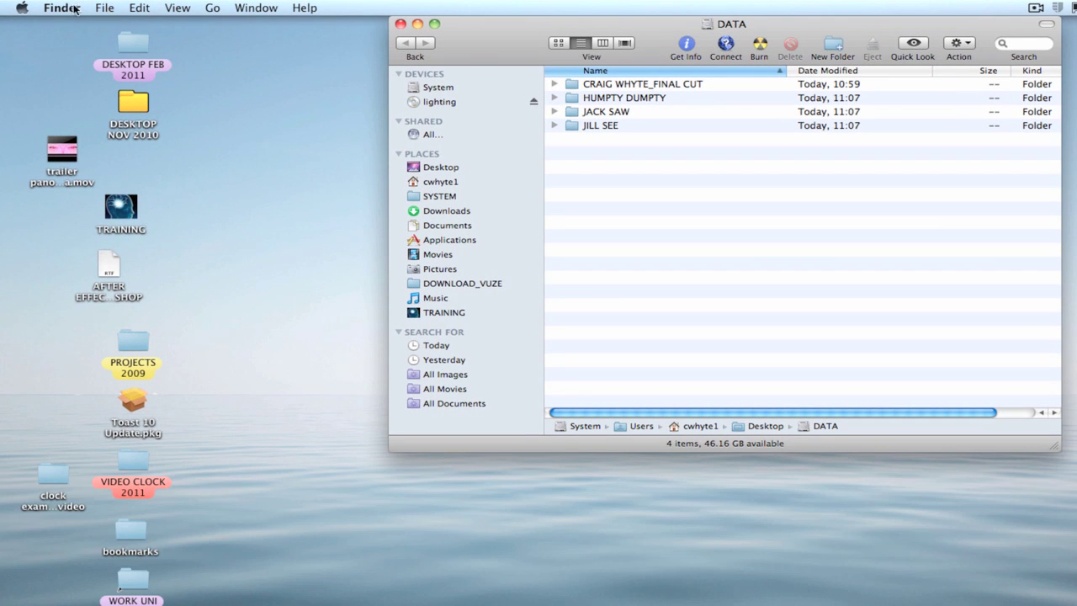
left_click(102, 8)
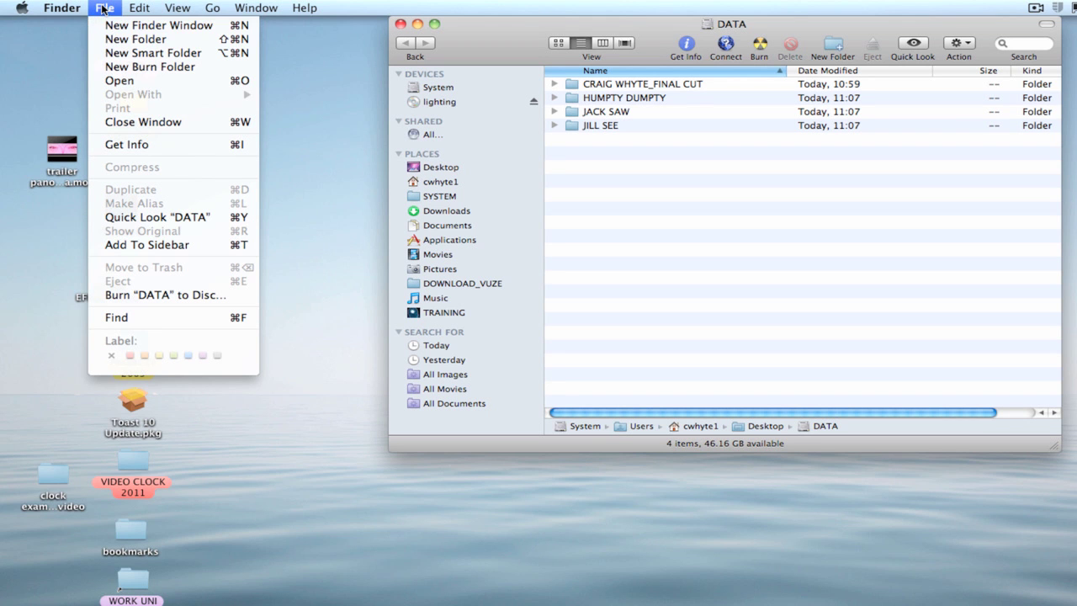
left_click(134, 39)
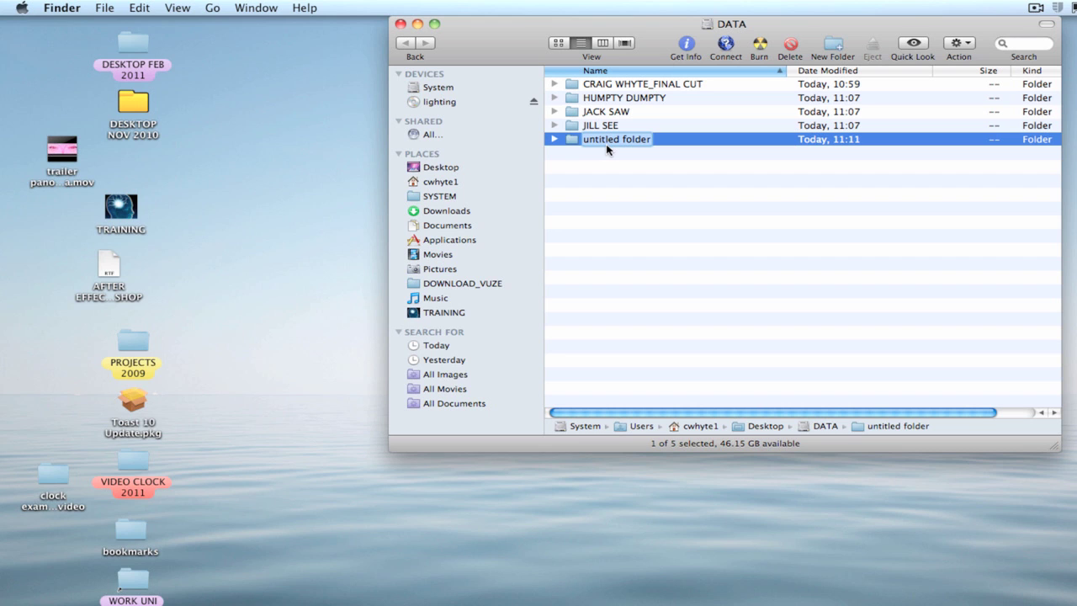
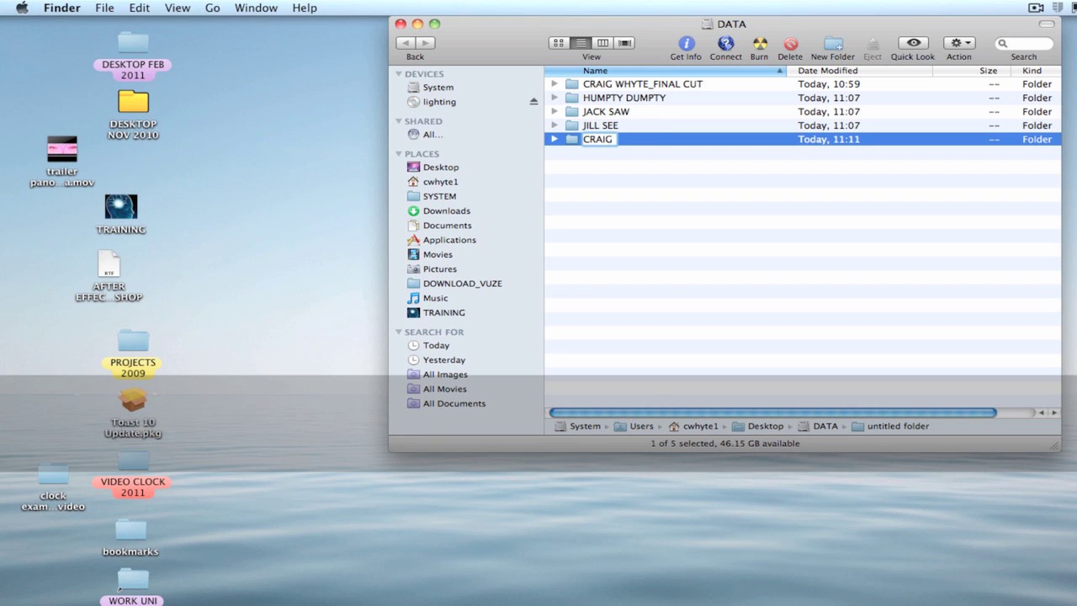
key("Return")
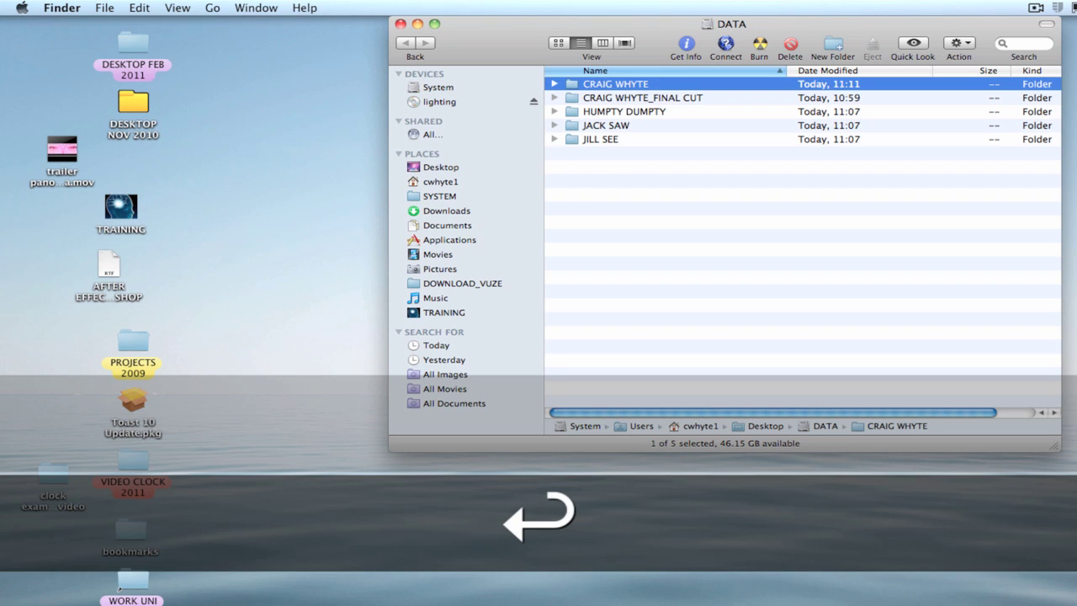
Reposition the DATA window, then close it with Cmd+W to return to the desktop
left_click(610, 190)
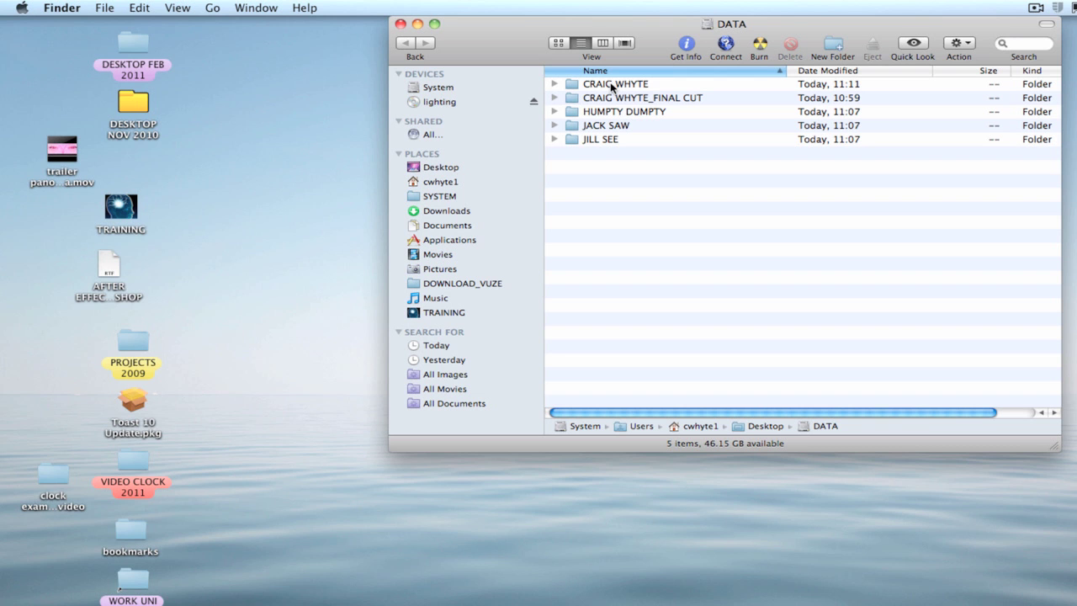
left_click_drag(661, 30, 499, 55)
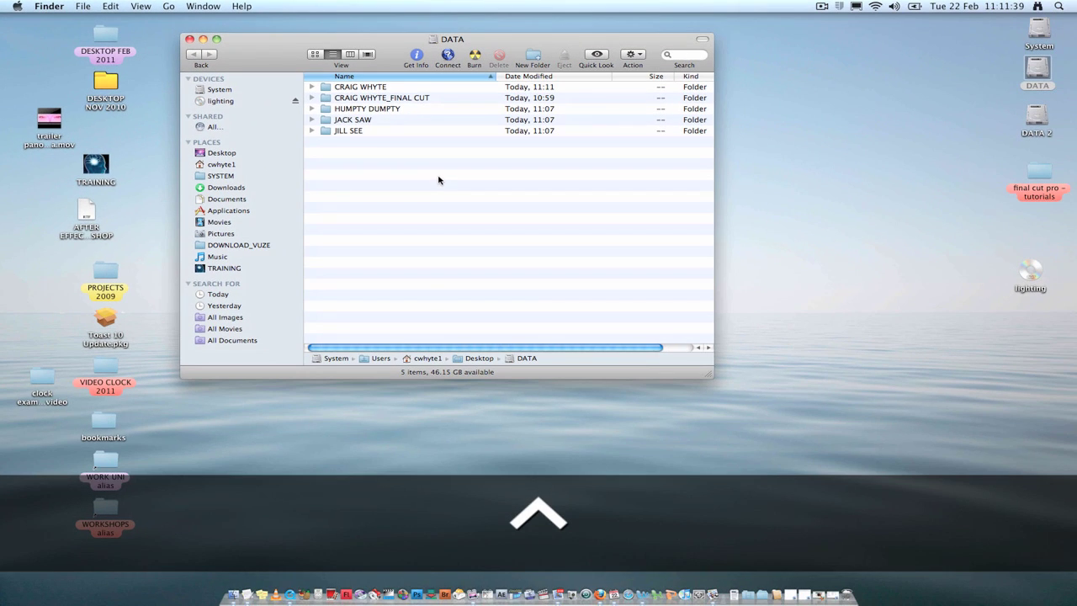
left_click_drag(257, 61, 343, 57)
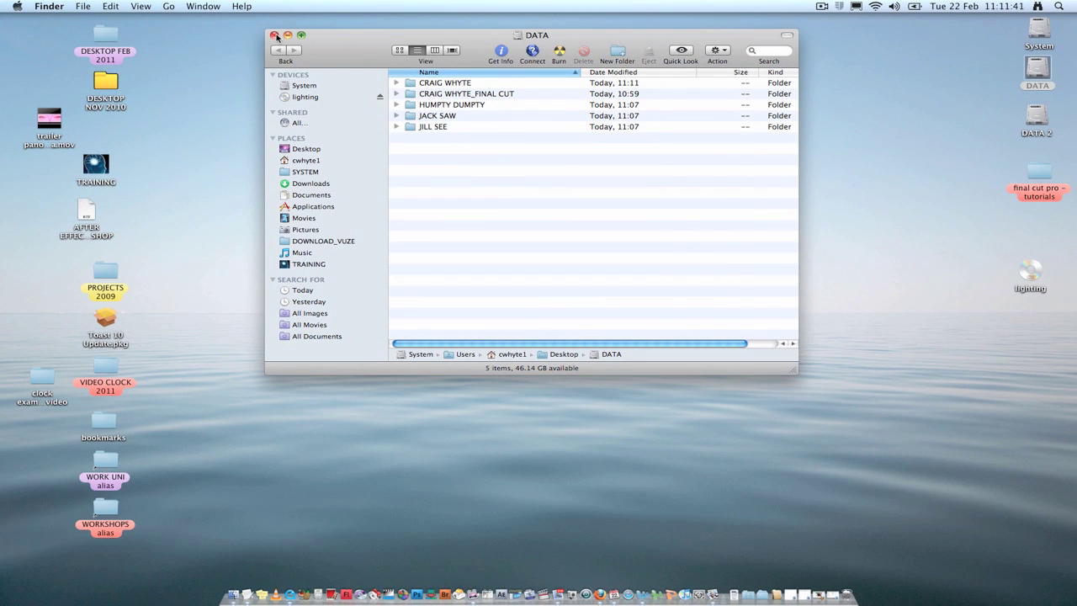
left_click_drag(275, 37, 329, 74)
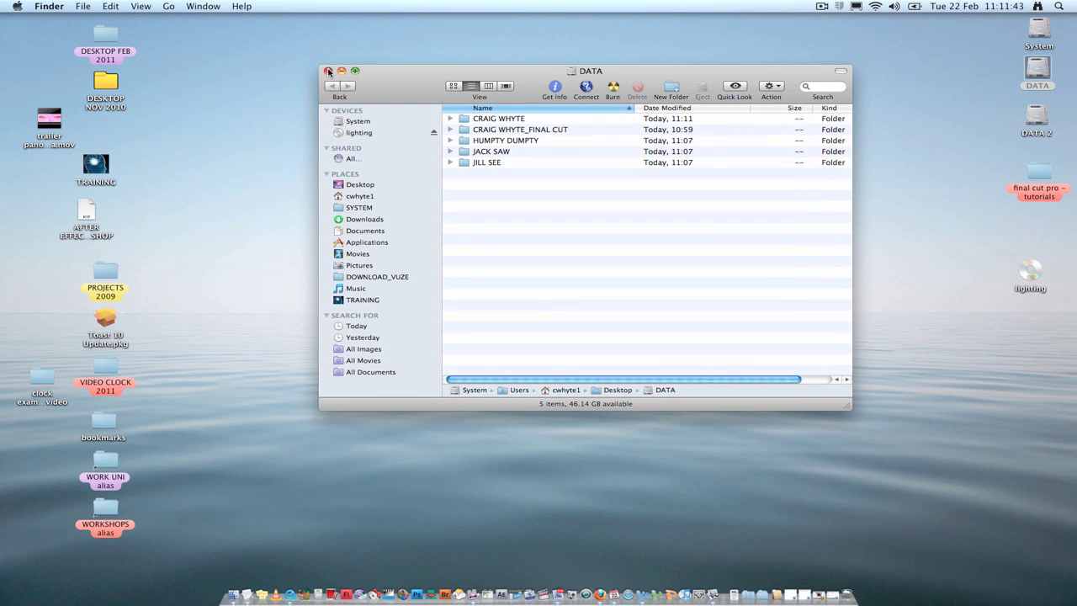
key("super")
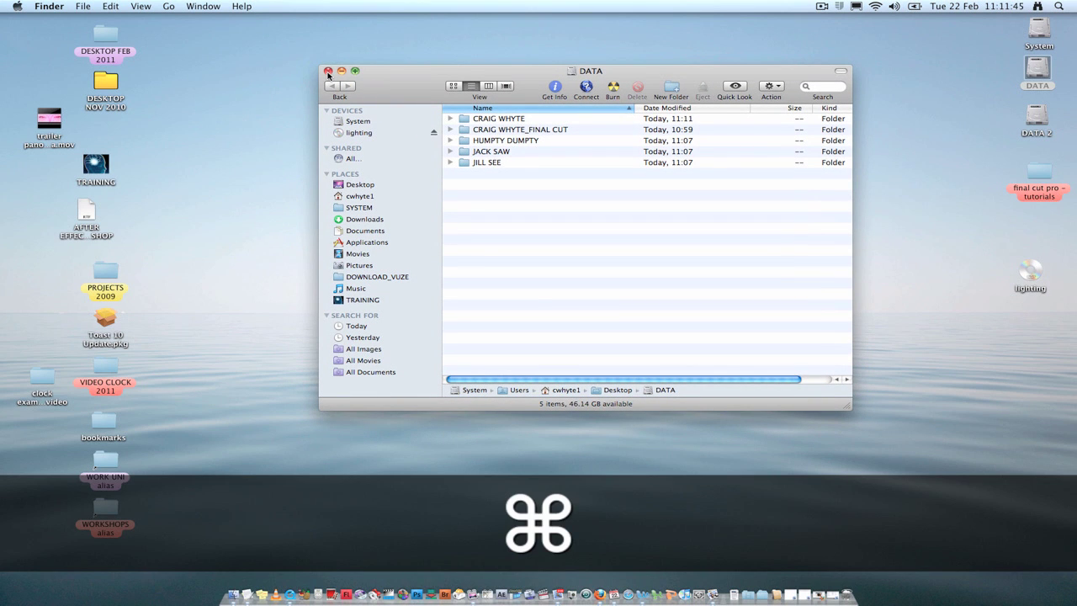
key("super+w")
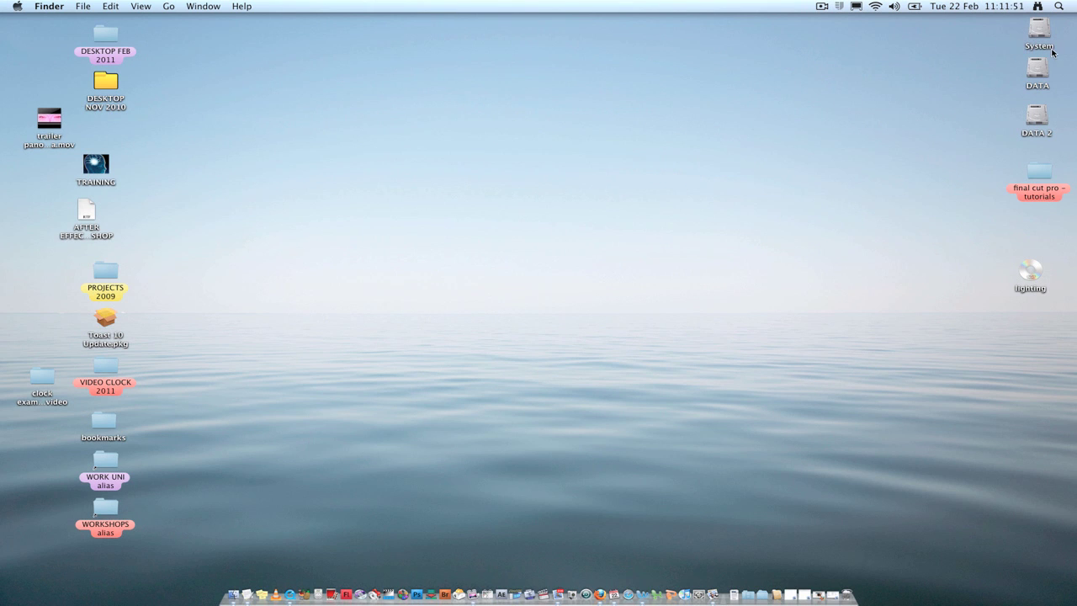
scroll(1051, 50, "up", 5, "ctrl")
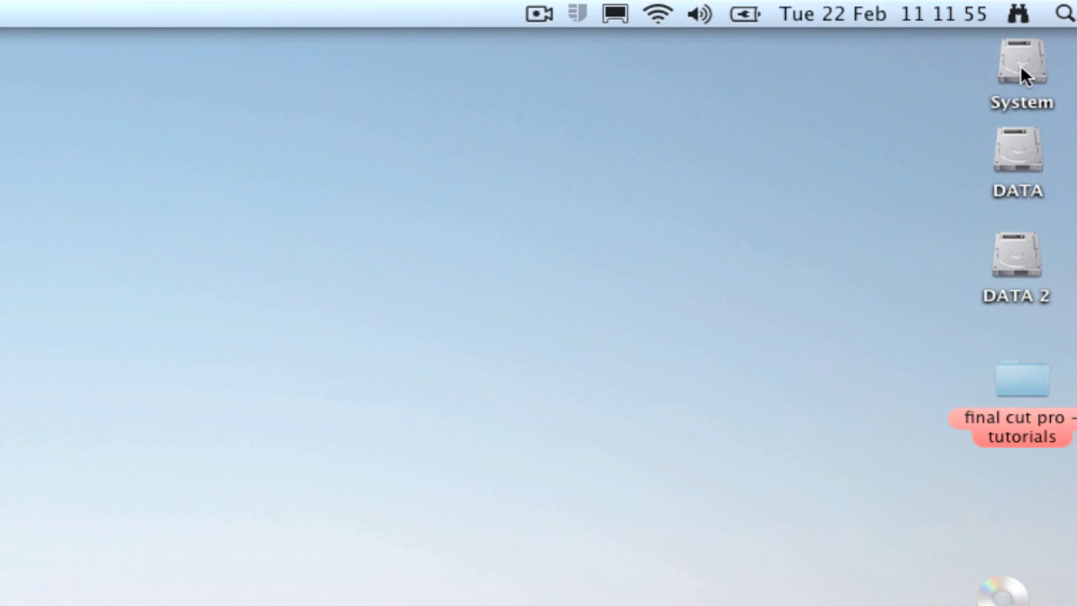
Go to System > Applications and launch Final Cut Pro
double_click(1022, 71)
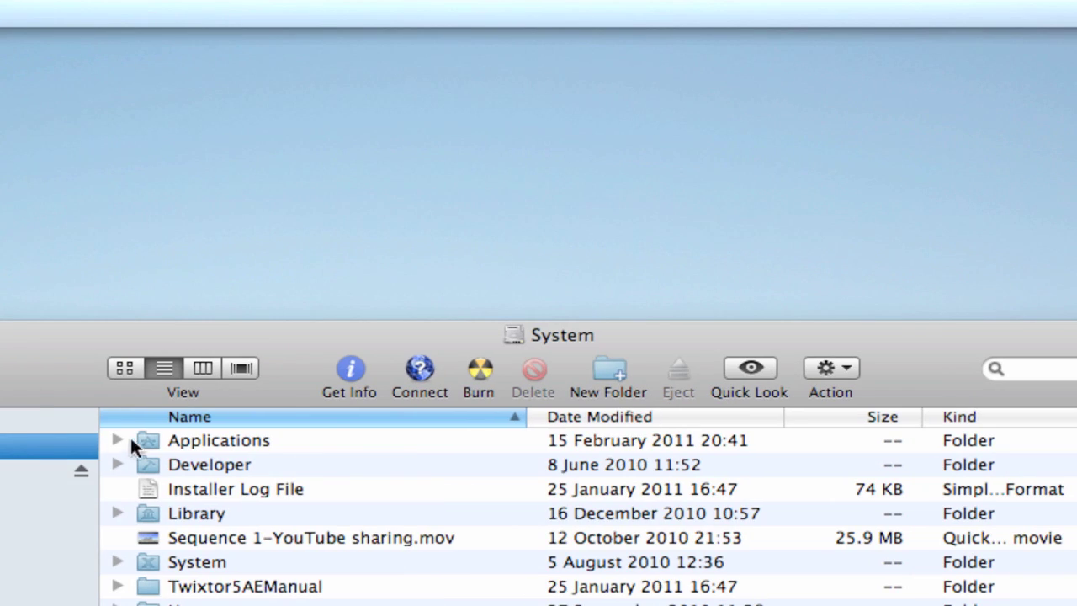
scroll(152, 447, "down", 3, "ctrl")
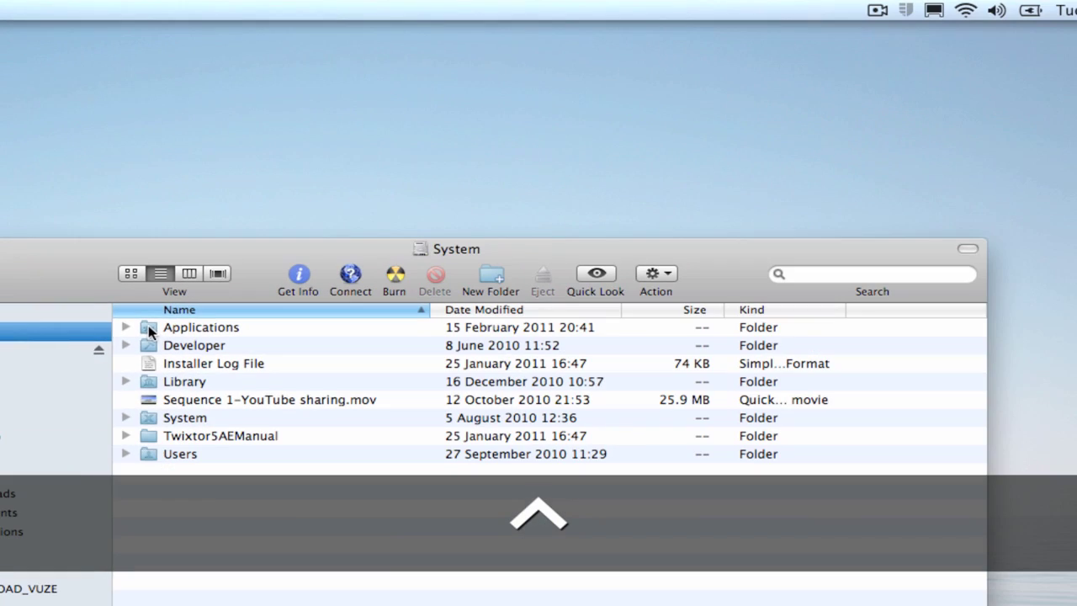
left_click(150, 446)
double_click(150, 328)
scroll(150, 328, "down", 5)
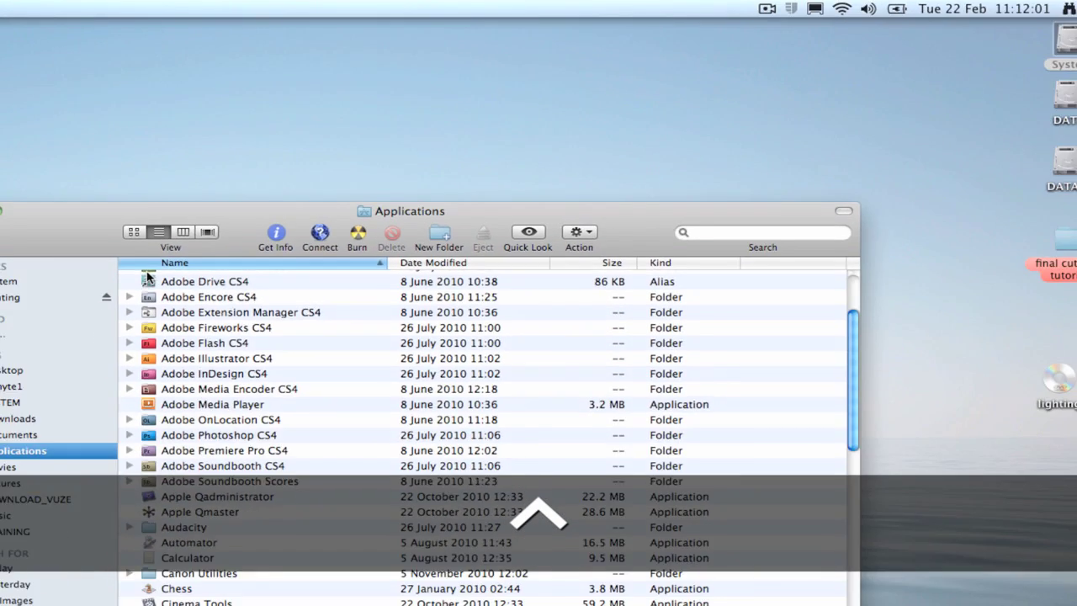
scroll(340, 252, "up", 3)
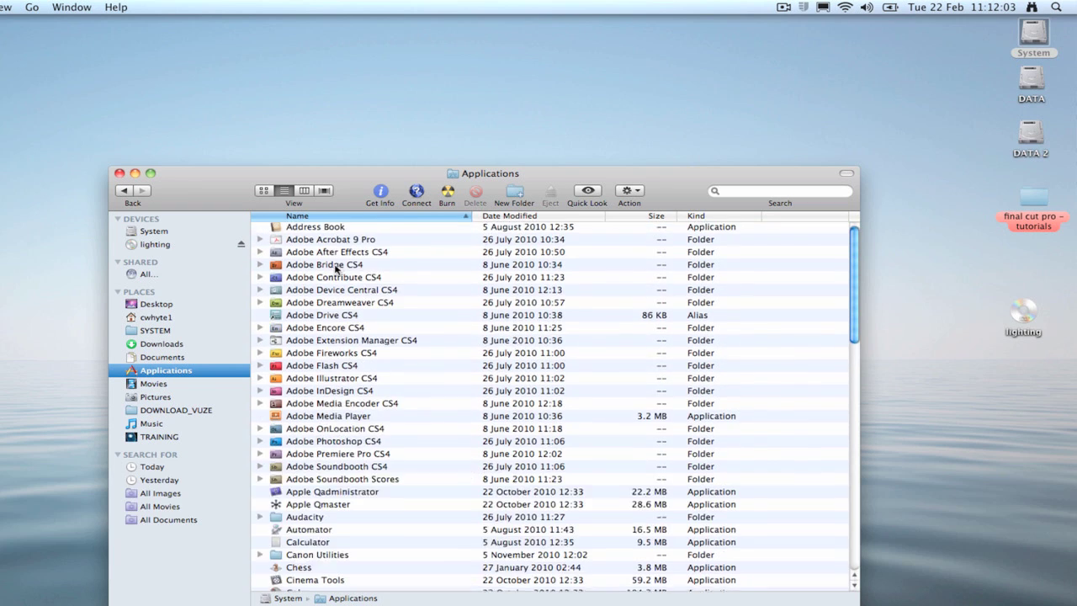
scroll(338, 268, "down", 5)
scroll(336, 268, "up", 3)
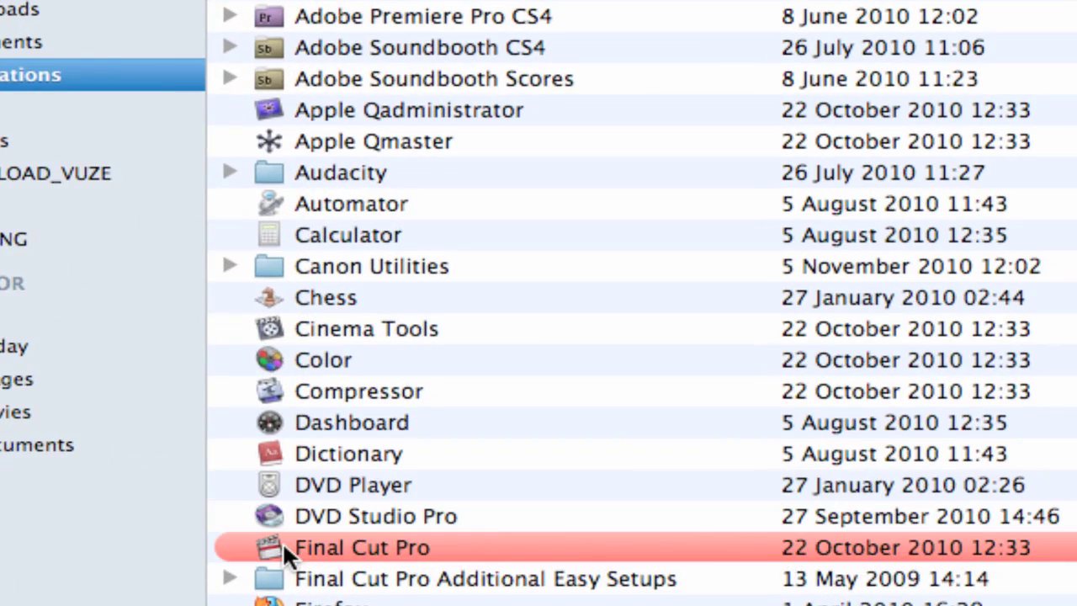
double_click(281, 543)
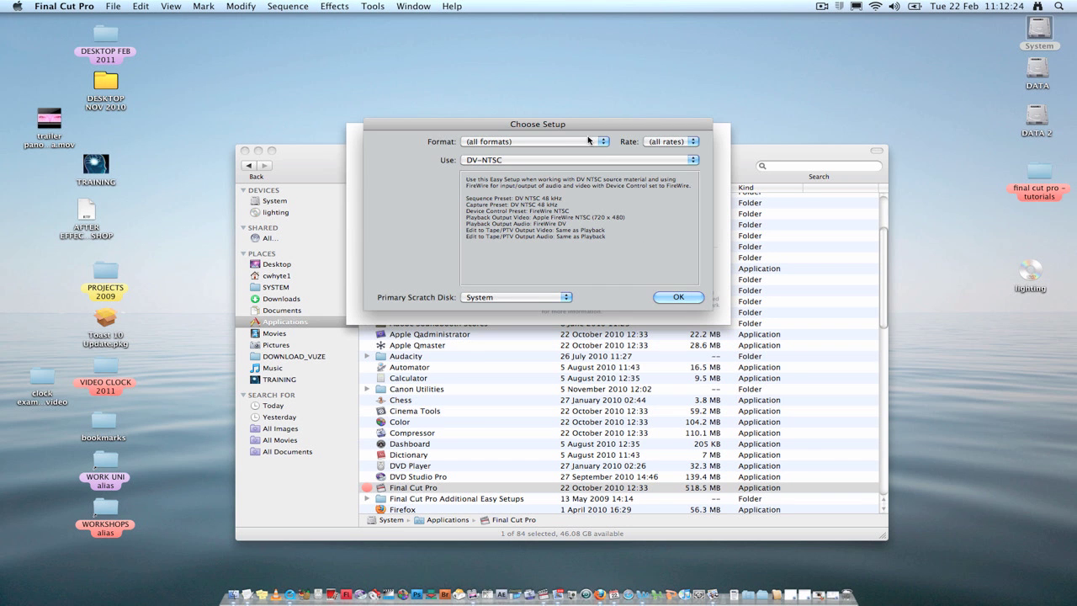
In Choose Setup, set Format to PAL and Use to DV-PAL Anamorphic
left_click_drag(552, 126, 574, 178)
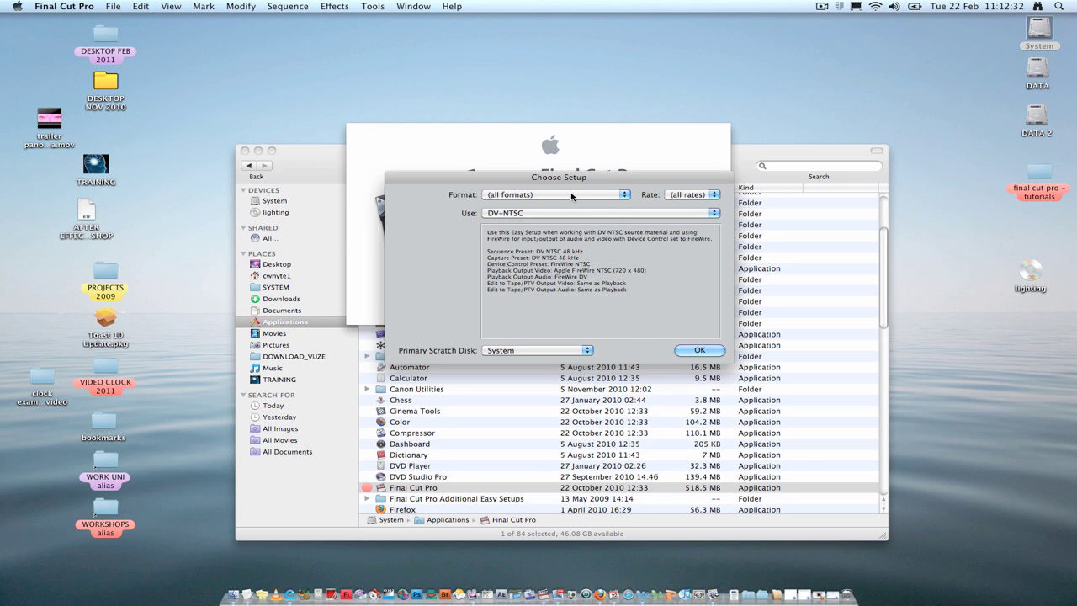
left_click(570, 197)
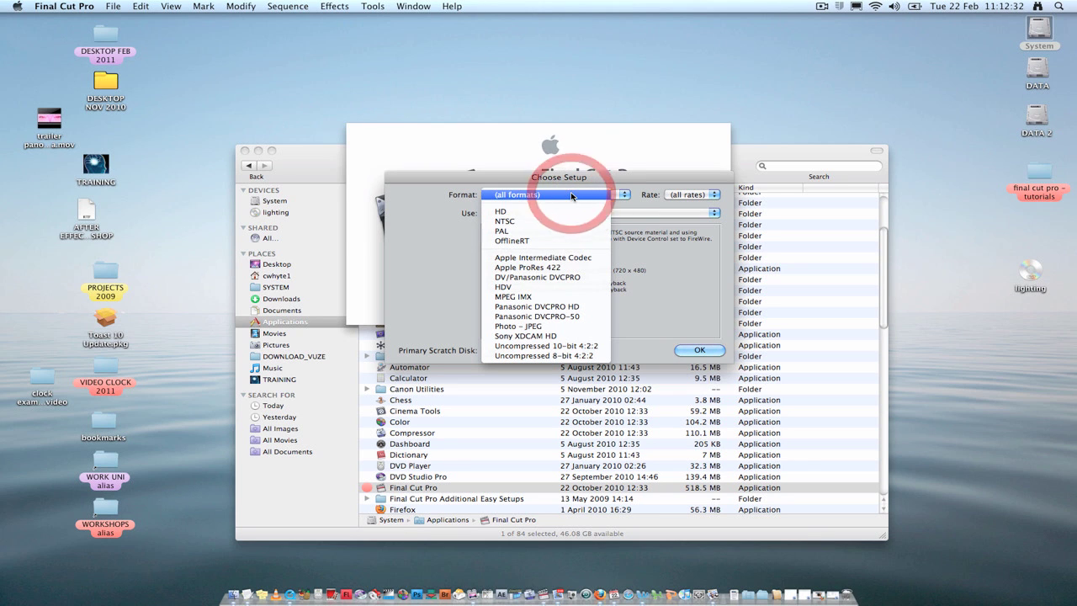
left_click(617, 197)
left_click(621, 197)
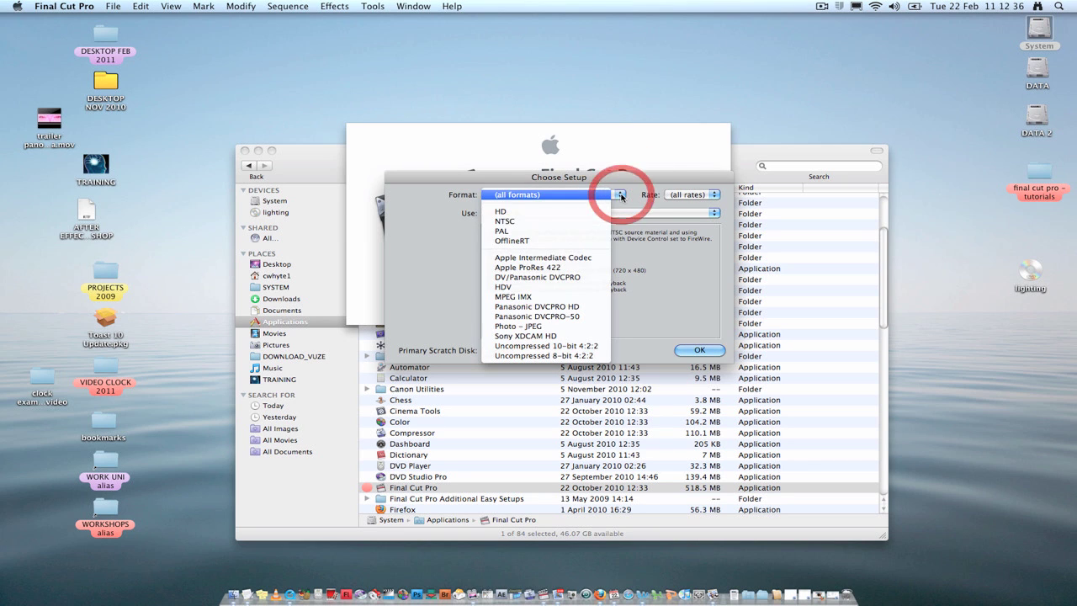
left_click(548, 231)
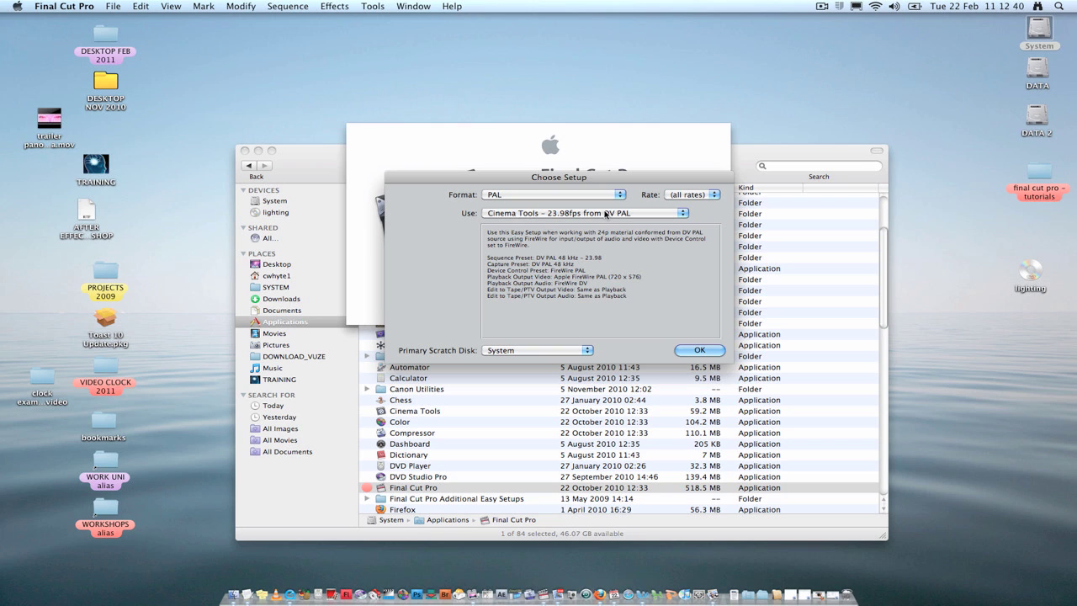
left_click(678, 214)
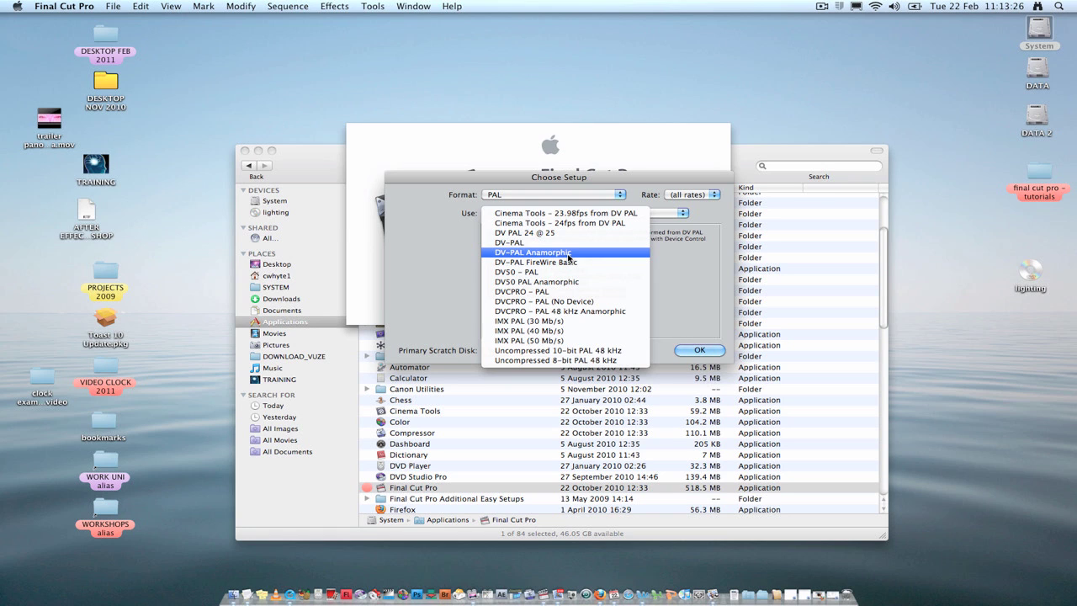
left_click(569, 253)
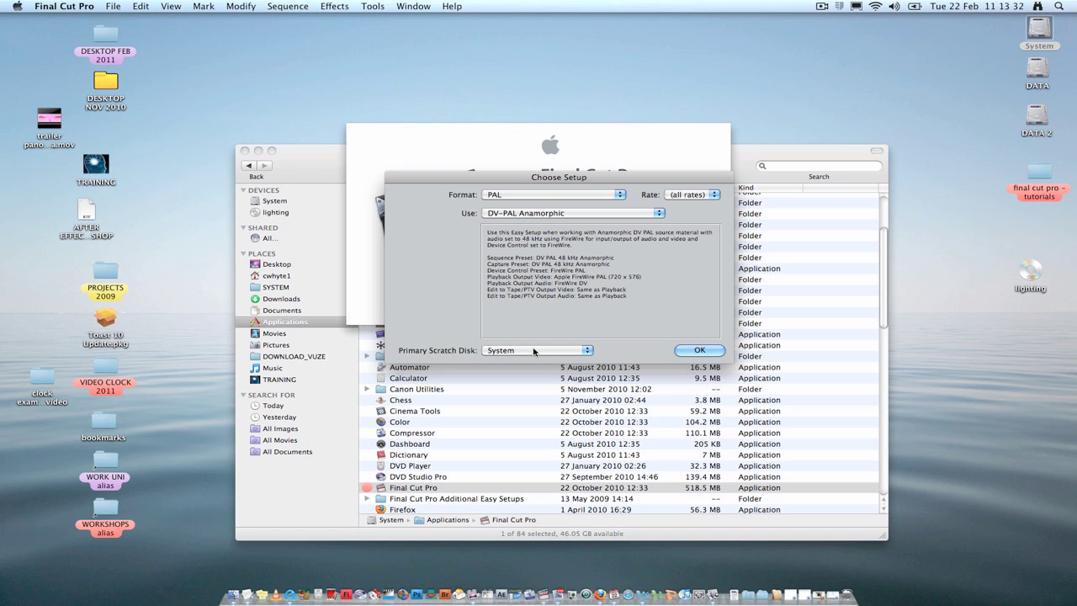
Set the primary scratch disk to the first folder inside Desktop > DATA
left_click(591, 352)
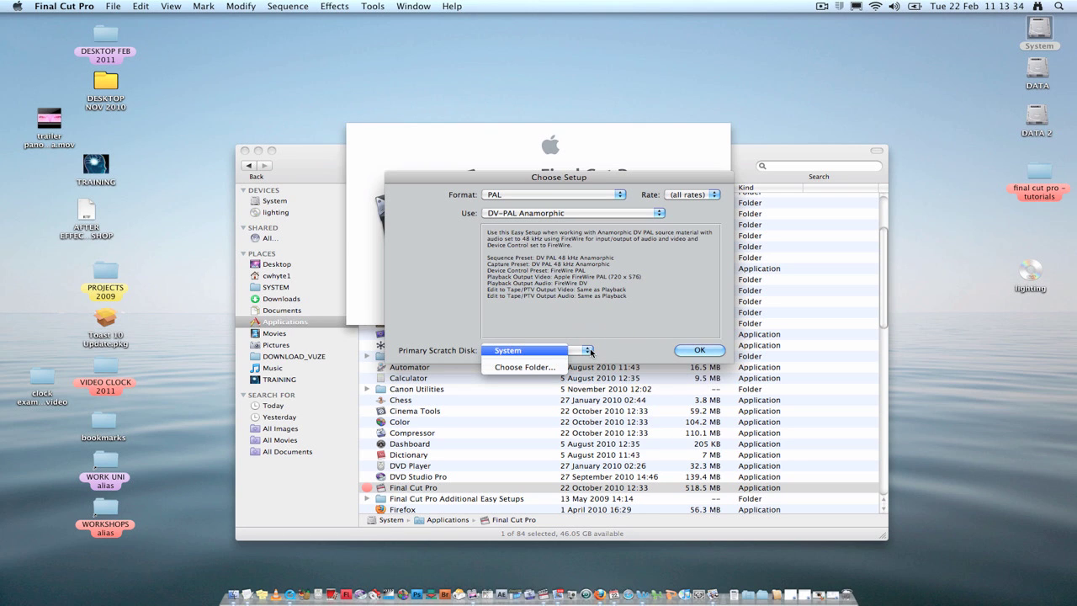
left_click(541, 368)
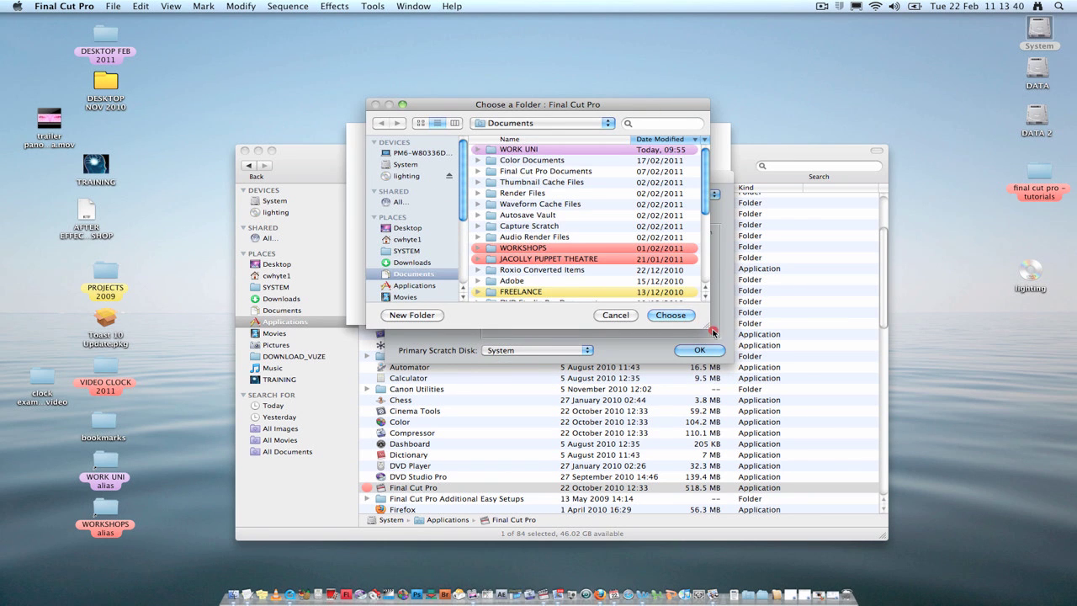
left_click_drag(709, 331, 739, 362)
left_click_drag(484, 100, 514, 117)
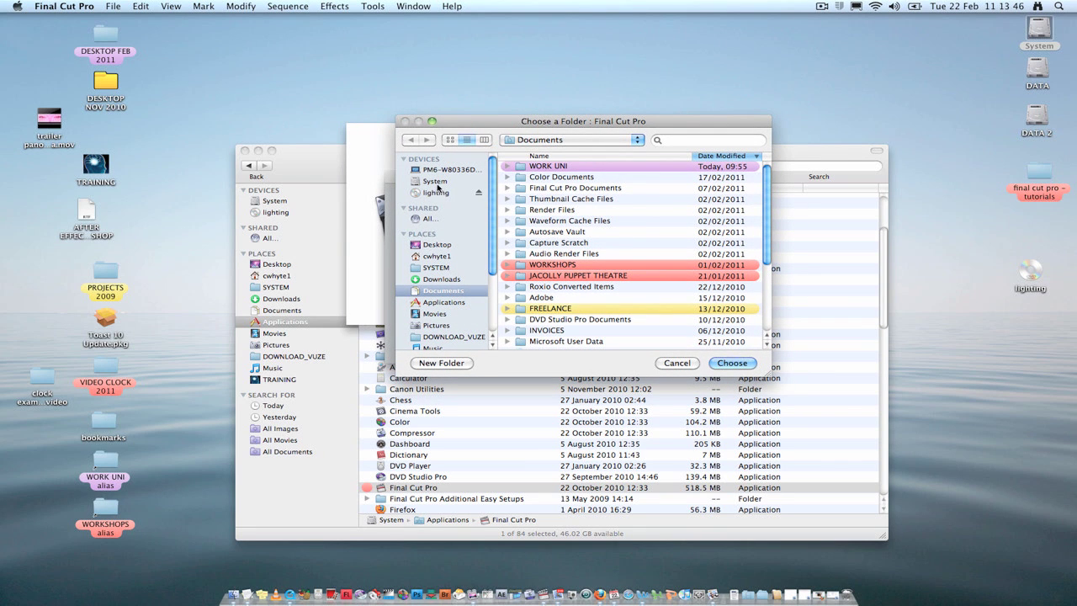
scroll(441, 227, "down", 3)
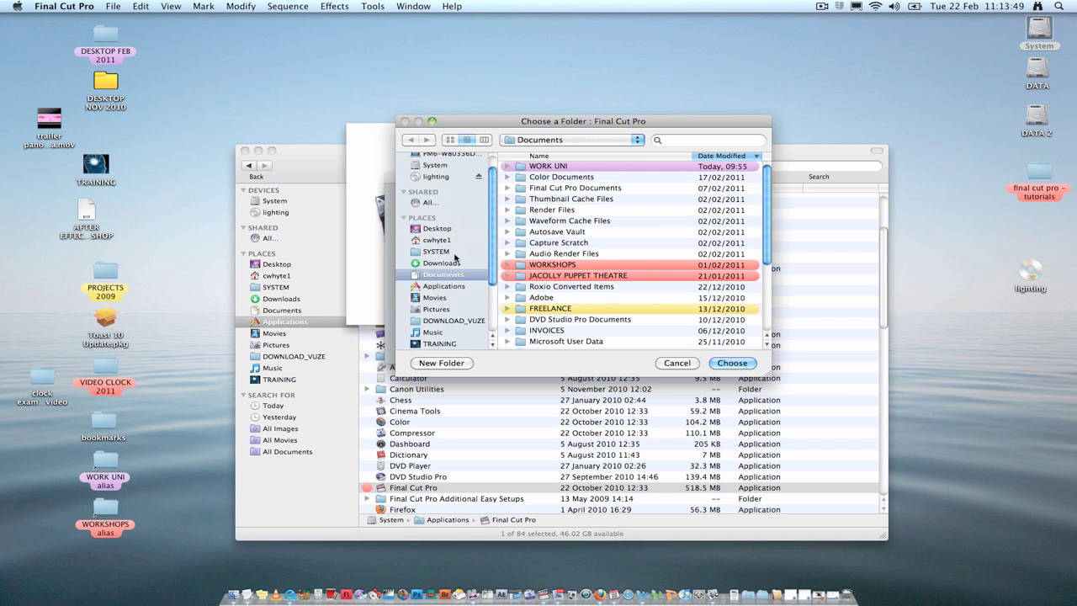
scroll(441, 232, "up", 3)
left_click(437, 244)
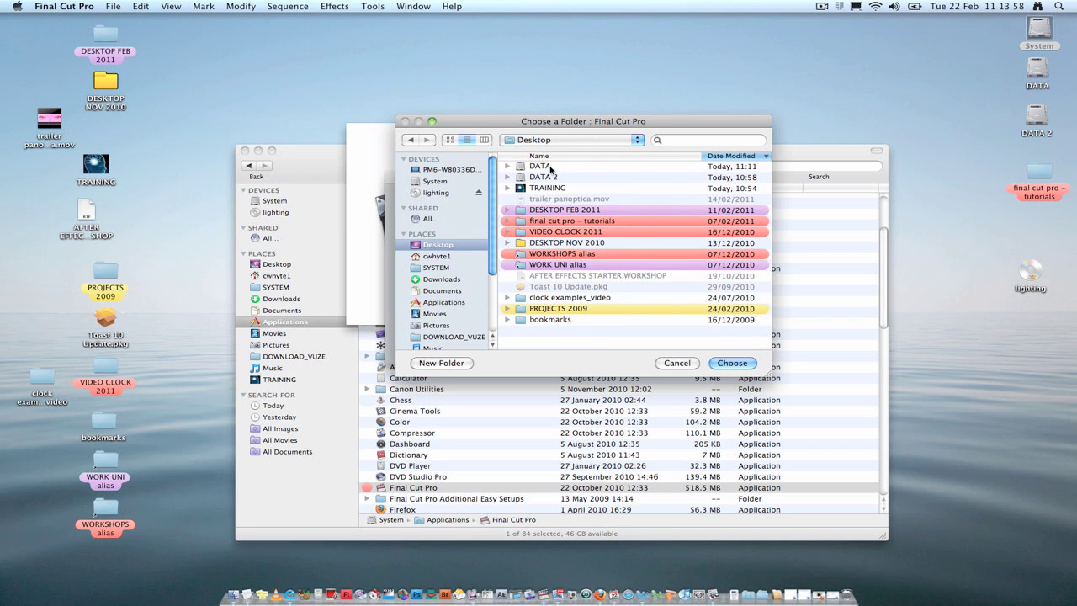
double_click(544, 168)
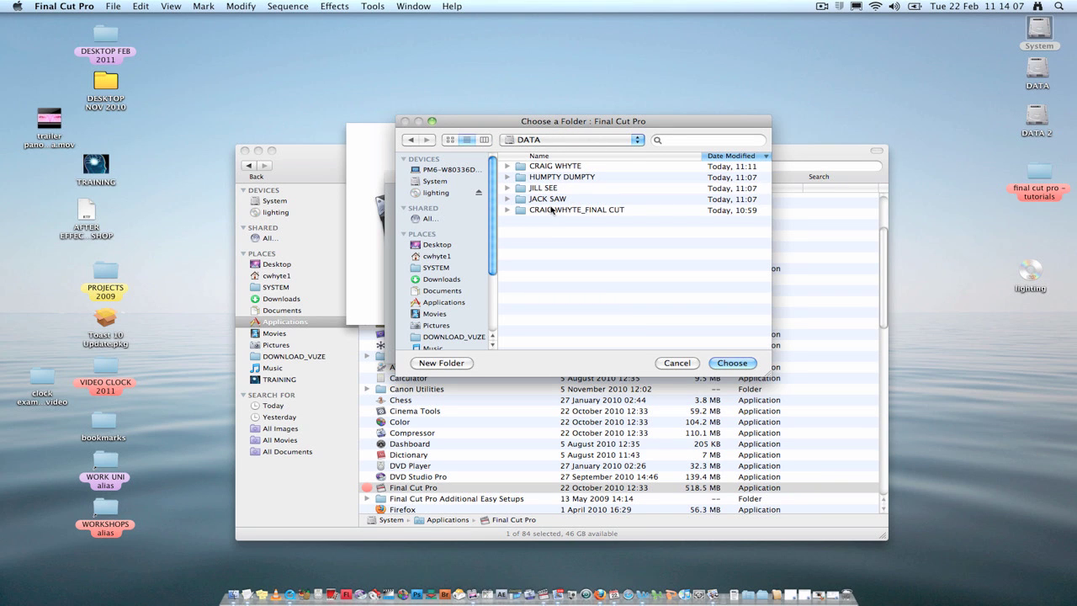
left_click(543, 168)
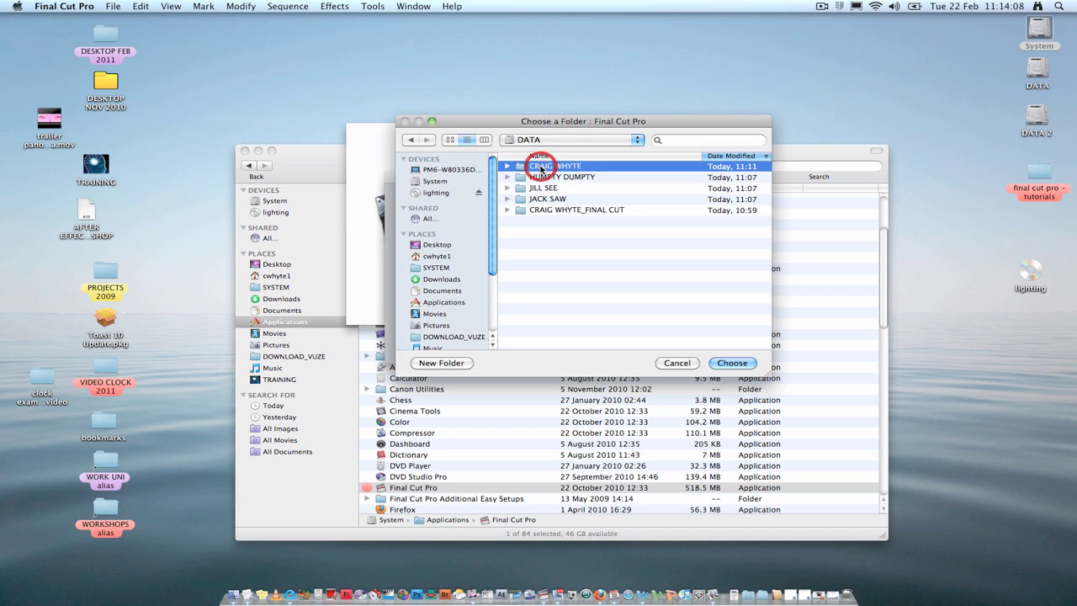
left_click(731, 364)
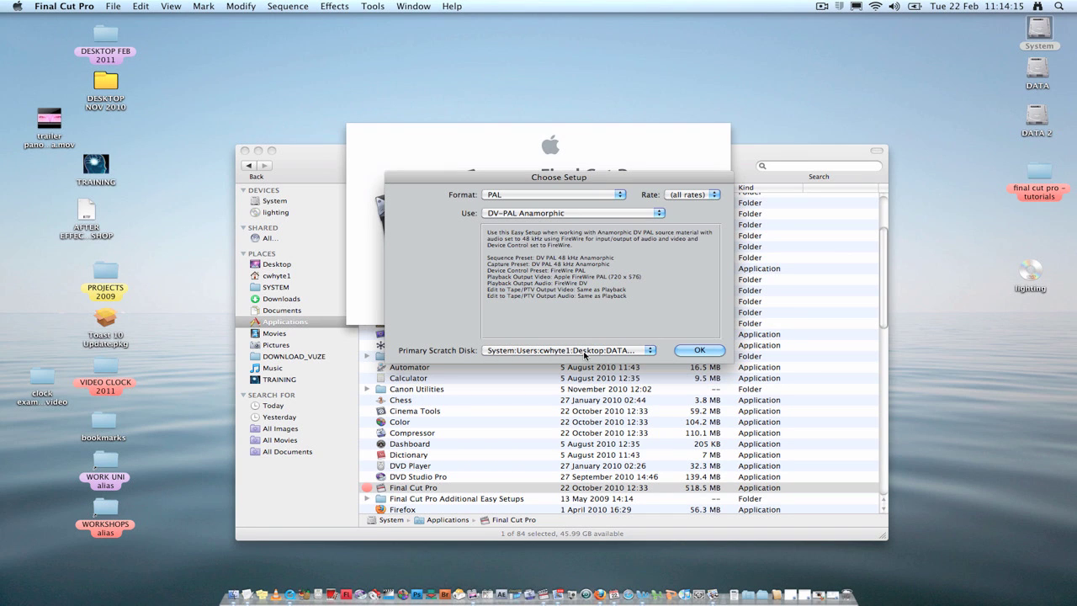
Accept the DV-PAL Anamorphic setup with OK and continue past the External A/V device warning
left_click(700, 351)
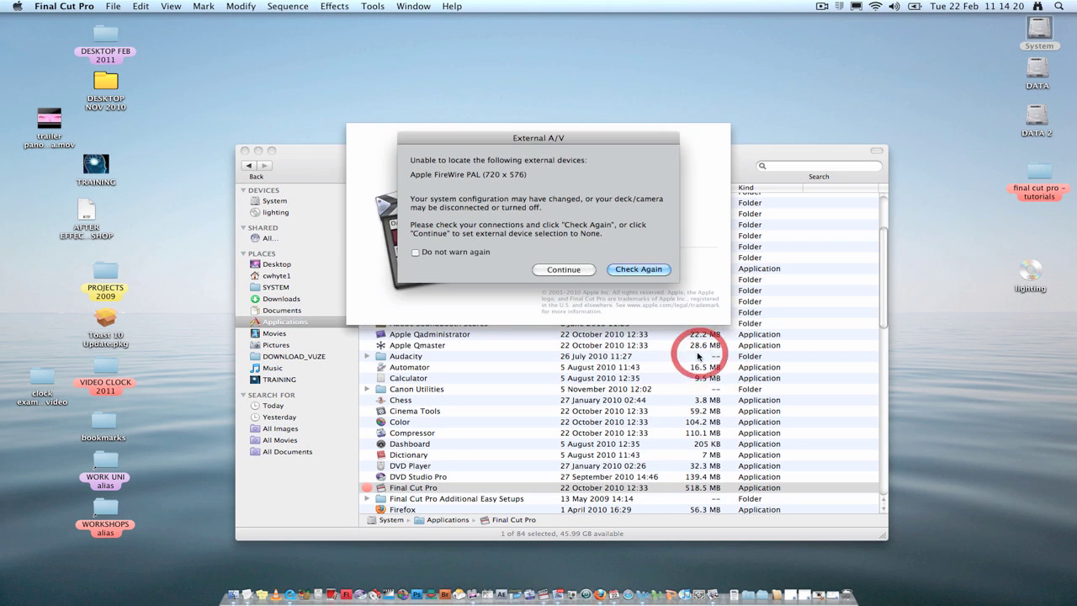
left_click_drag(486, 145, 522, 152)
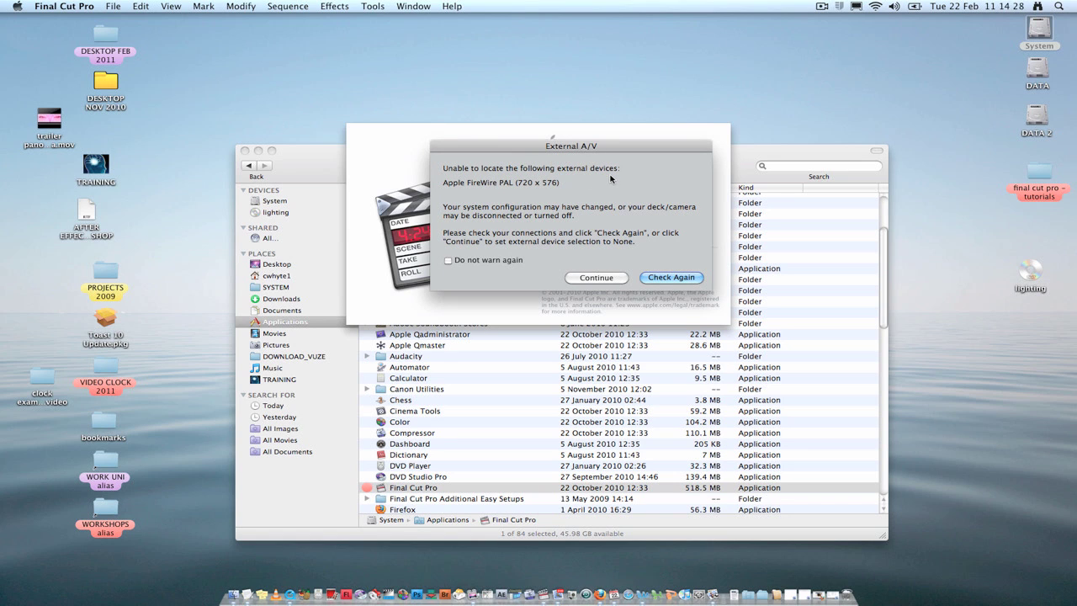
left_click_drag(496, 152, 485, 152)
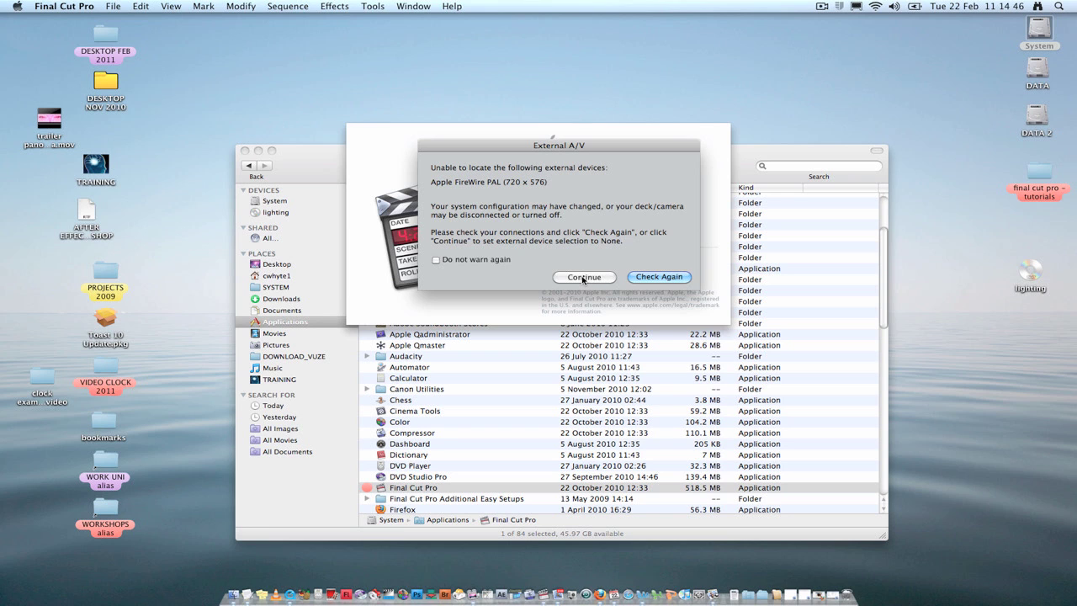
left_click(582, 279)
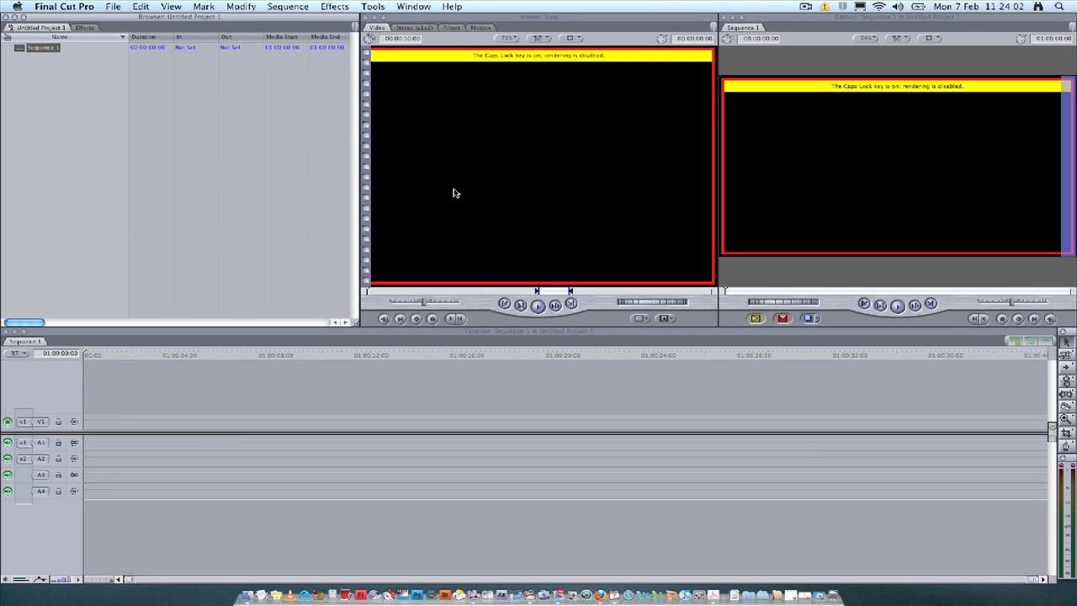
Turn off Caps Lock to re-enable rendering and activate the Browser, Viewer, Canvas and Timeline windows
key("Caps_Lock")
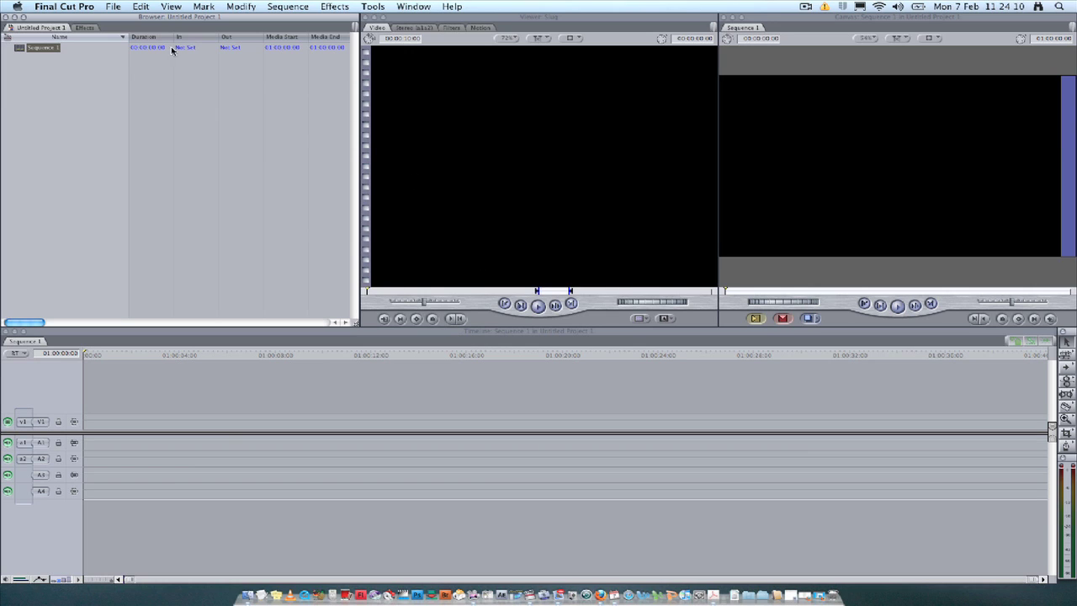
left_click(182, 18)
left_click(496, 18)
key("super+2")
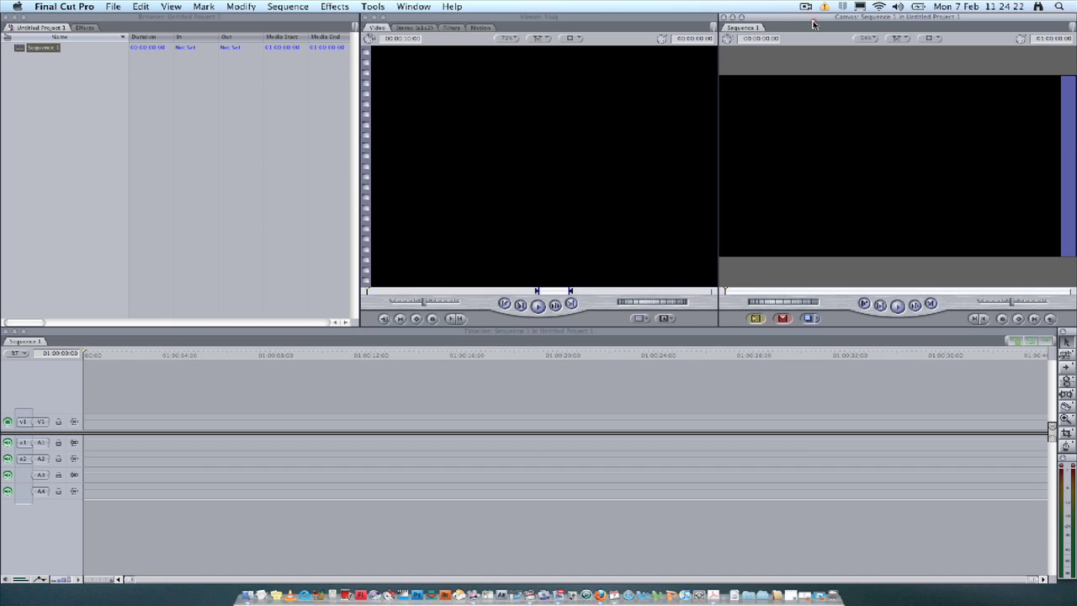
left_click(198, 21)
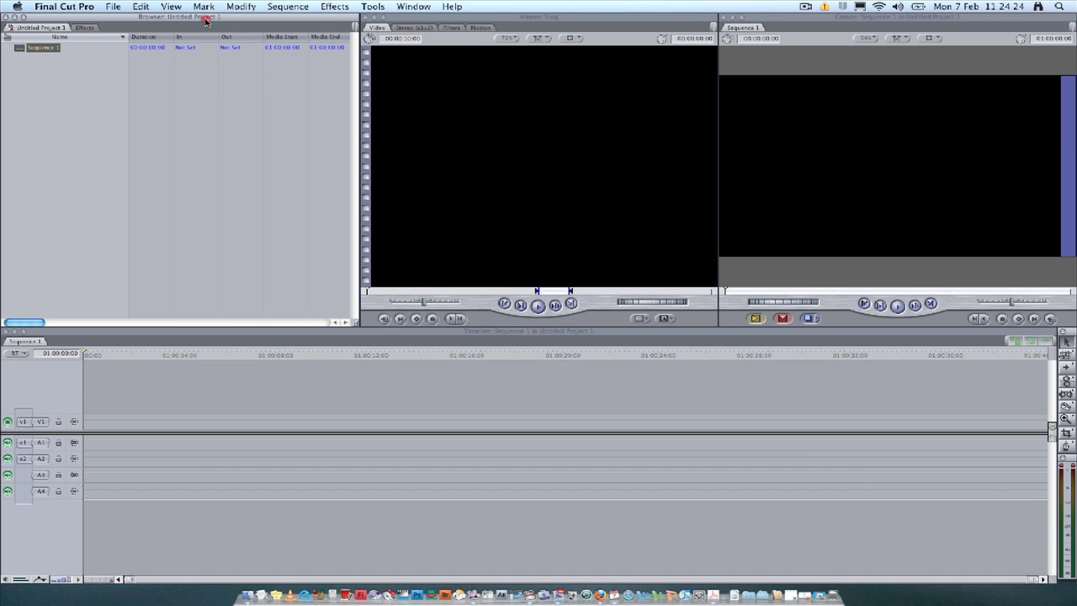
left_click(565, 21)
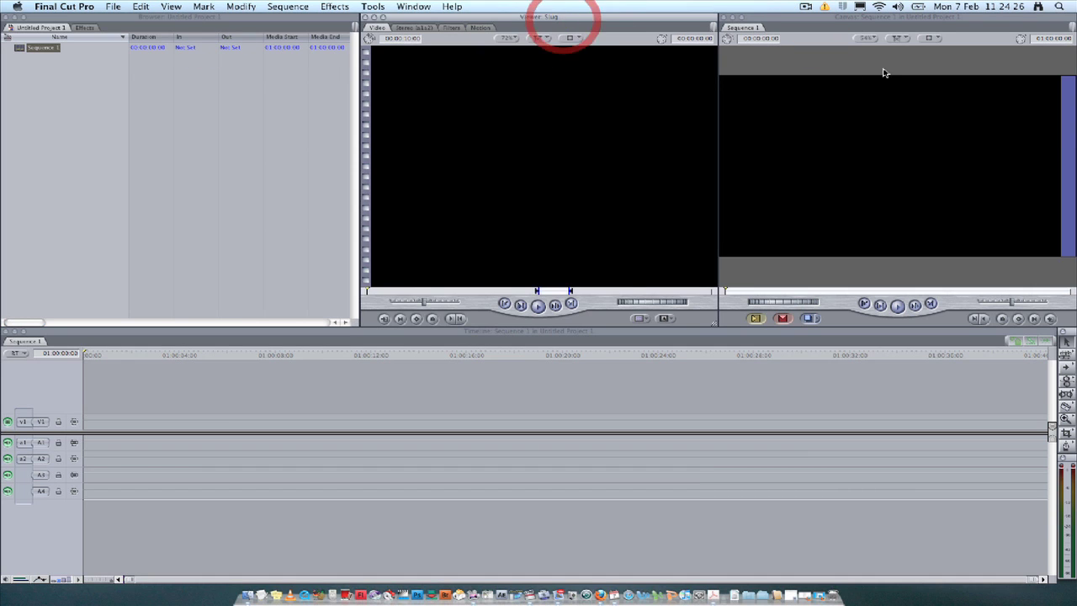
left_click(891, 20)
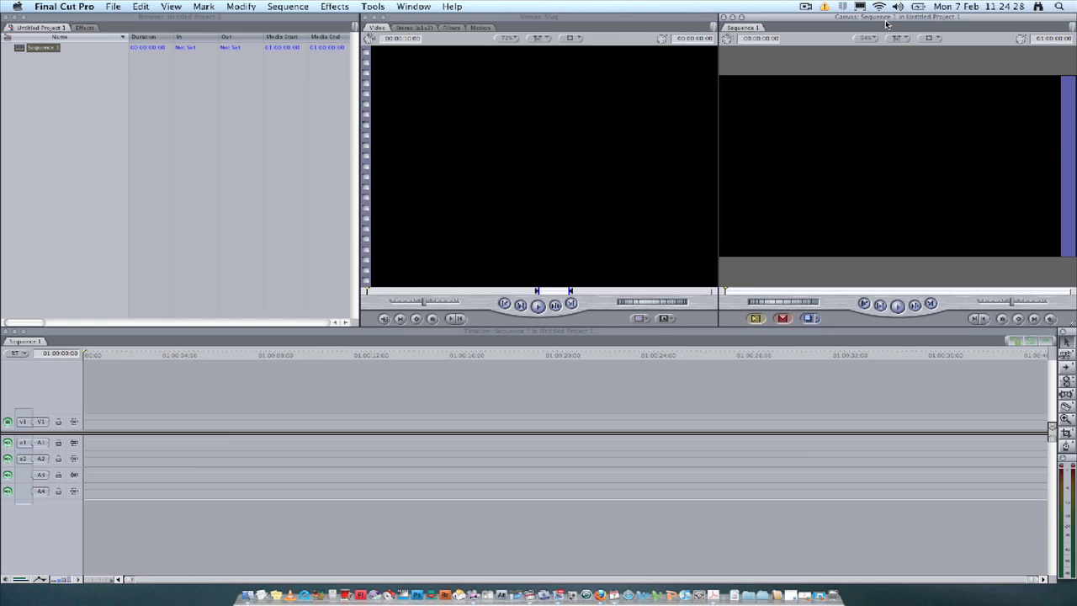
left_click(431, 335)
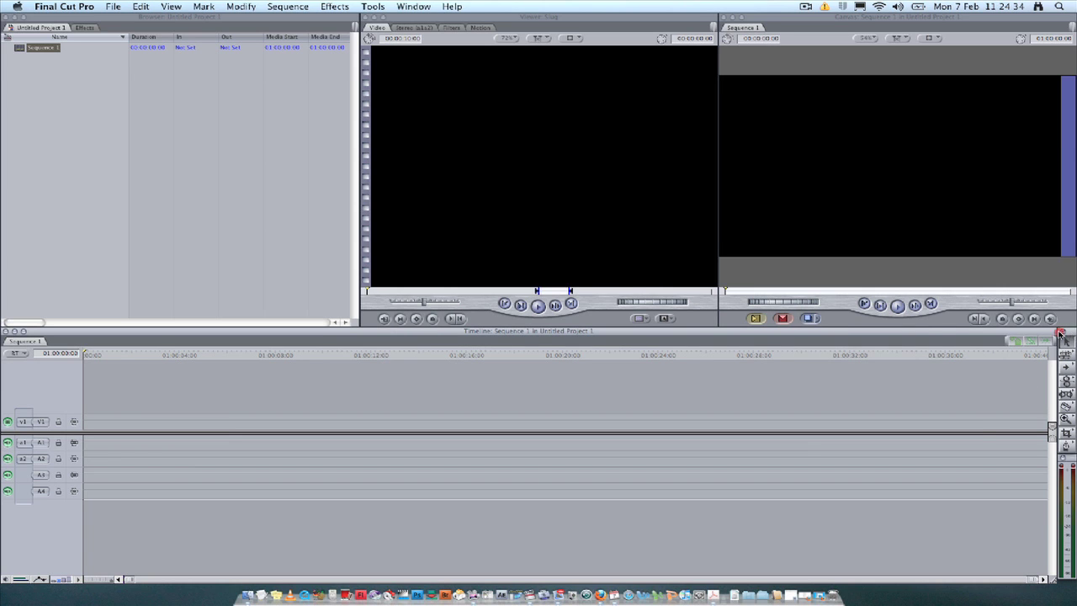
Move the Tool palette and audio meters over the Viewer and deselect Sequence 1
mouse_move(1066, 334)
left_mouse_down()
mouse_move(795, 218)
mouse_move(569, 175)
mouse_move(553, 132)
mouse_move(560, 156)
mouse_move(978, 336)
mouse_move(1067, 337)
left_mouse_up()
mouse_move(1070, 463)
left_mouse_down()
mouse_move(612, 293)
mouse_move(721, 409)
mouse_move(1069, 467)
left_mouse_up()
left_click(276, 251)
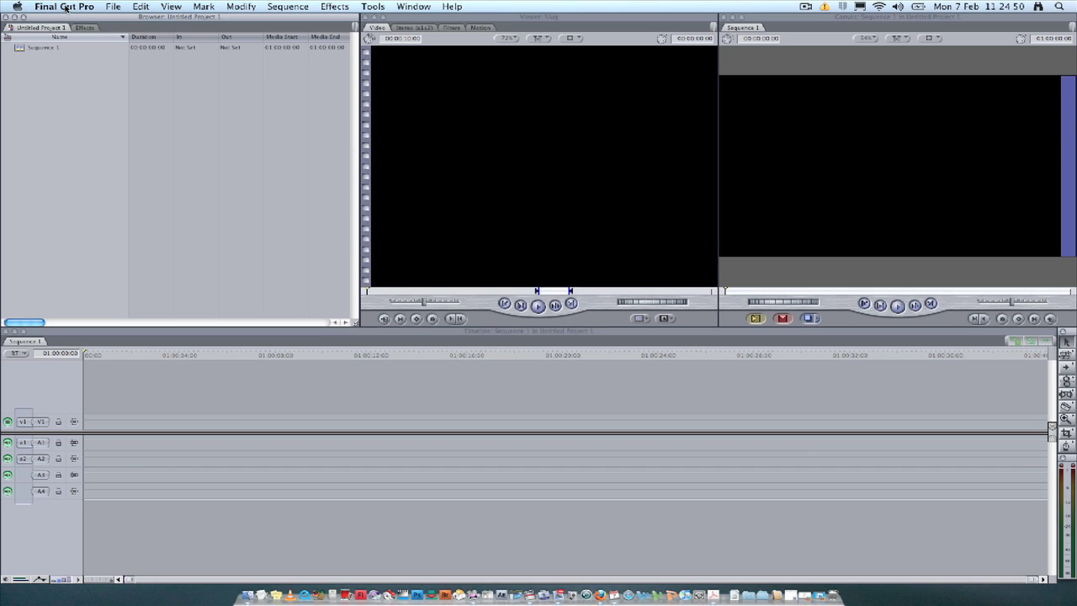
Open Final Cut Pro's System Settings at the Scratch Disks tab
left_click(64, 7)
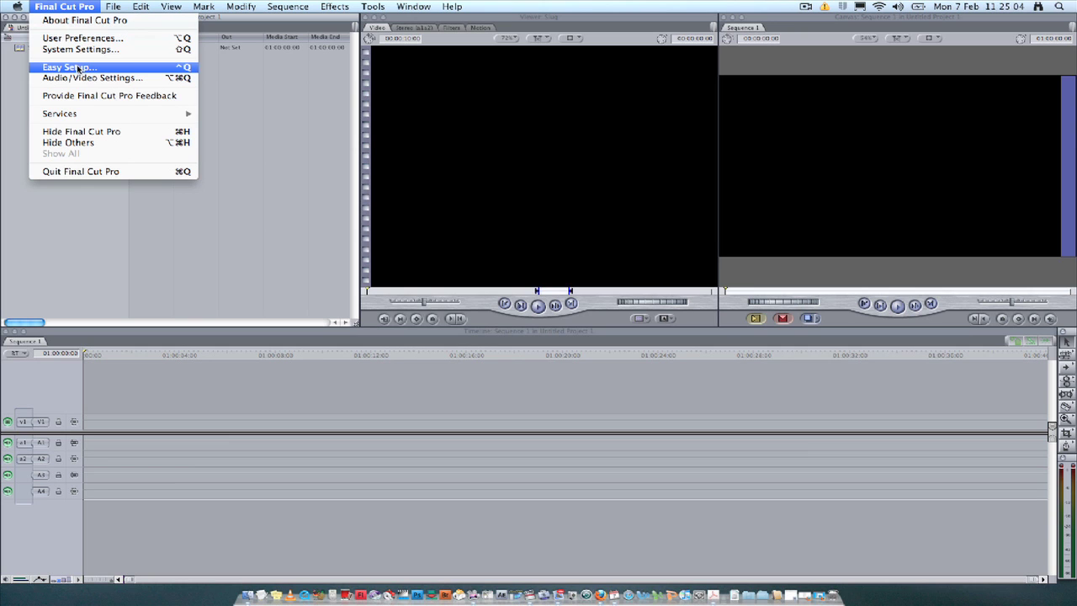
left_click(69, 50)
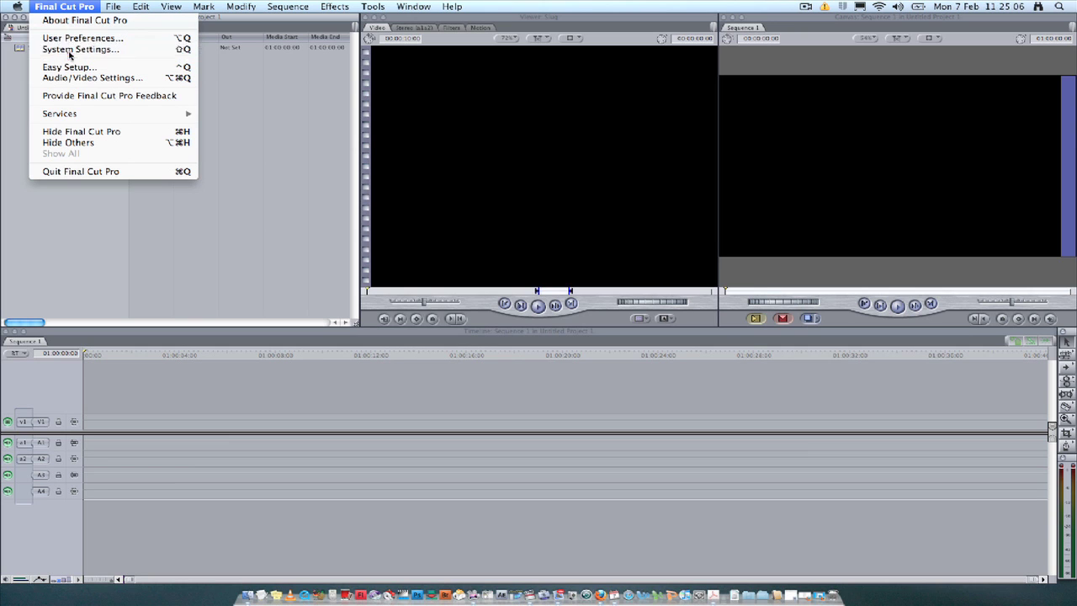
left_click_drag(403, 111, 269, 87)
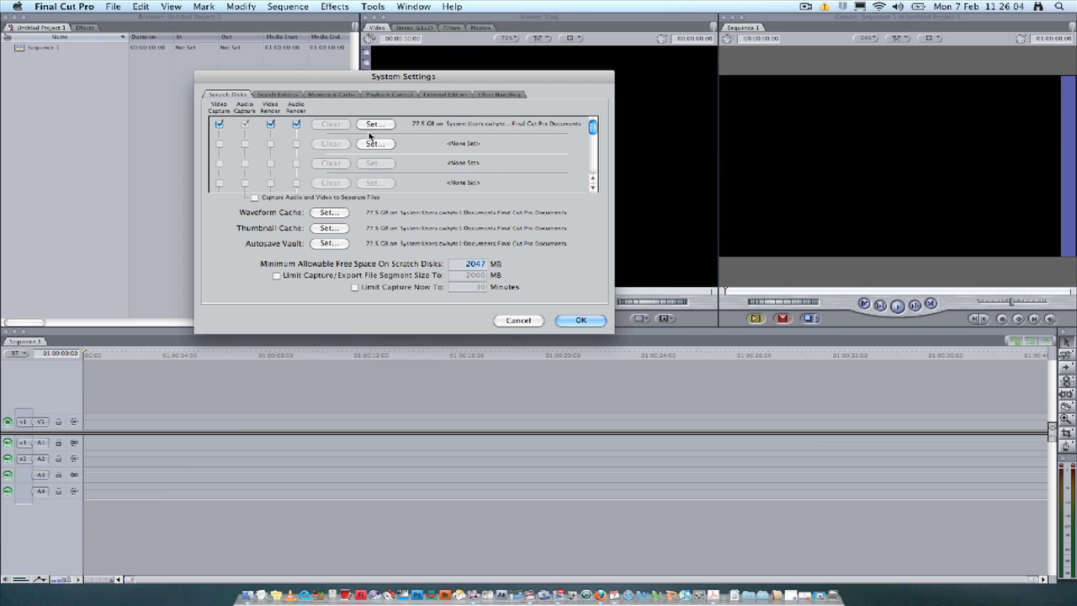
Set the scratch disk to the personal folder in Desktop > DATA and confirm System Settings with OK
left_click(373, 125)
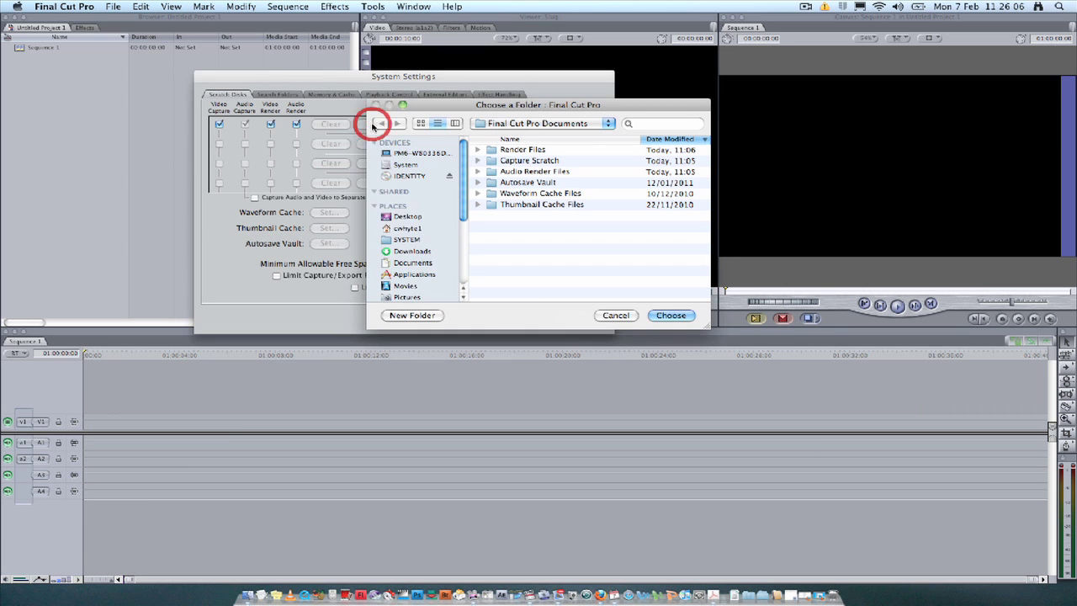
left_click_drag(447, 106, 292, 83)
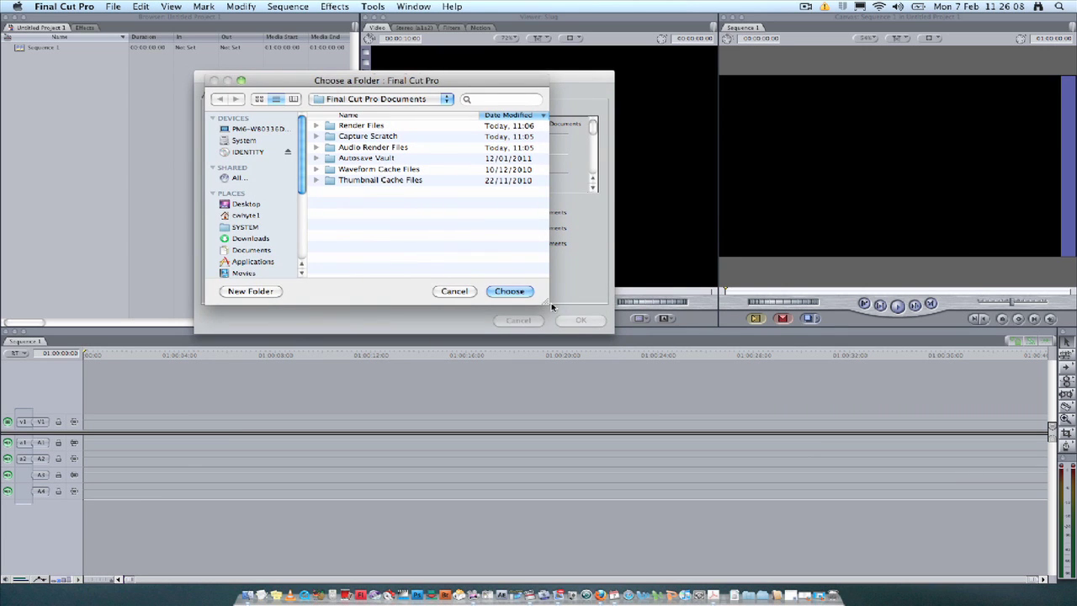
left_click_drag(544, 305, 696, 343)
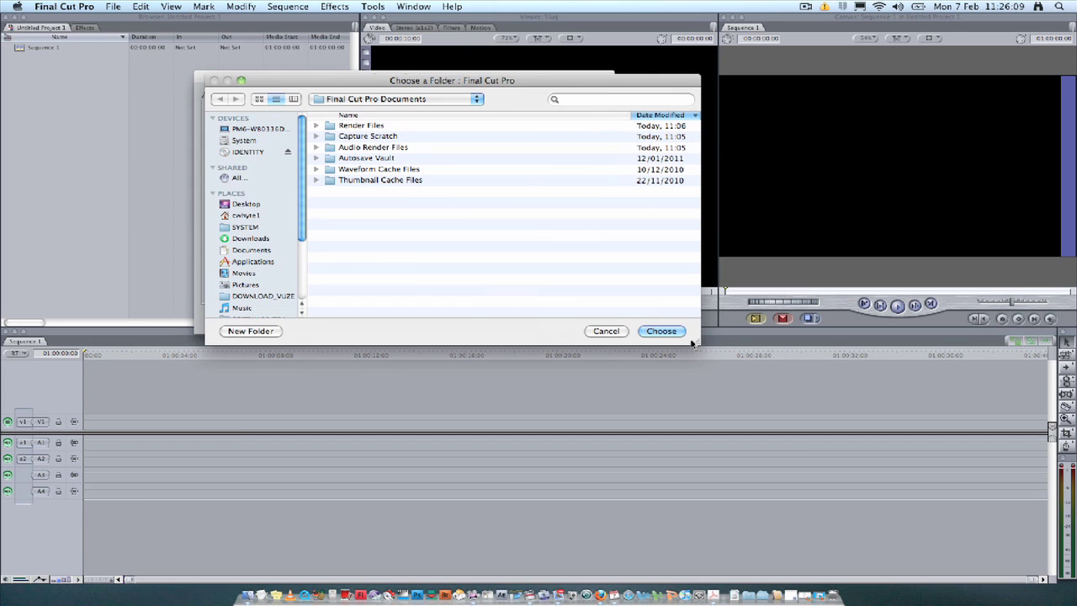
left_click(244, 203)
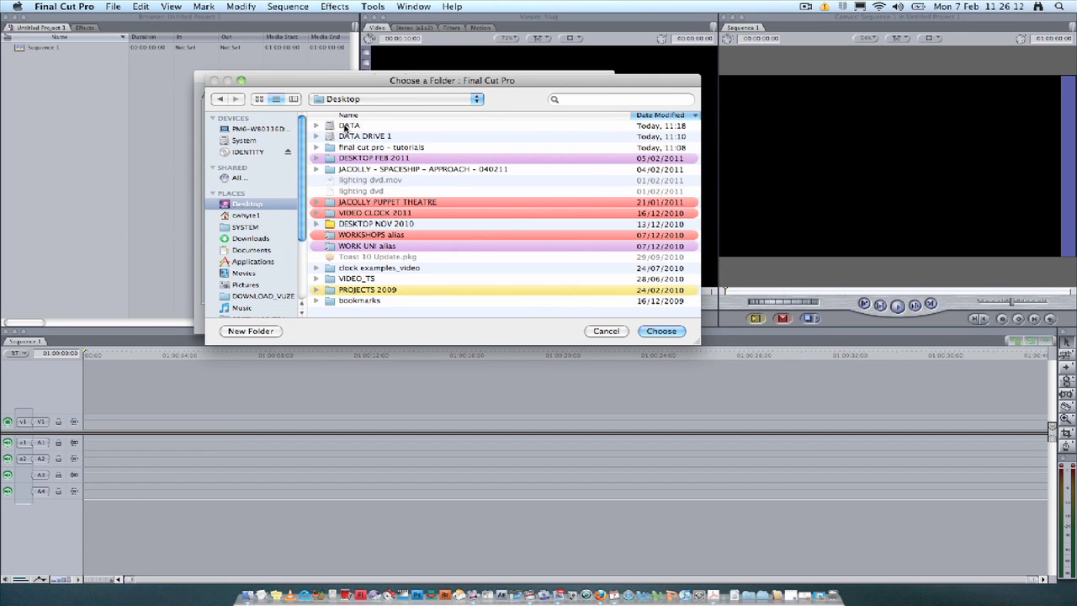
double_click(344, 126)
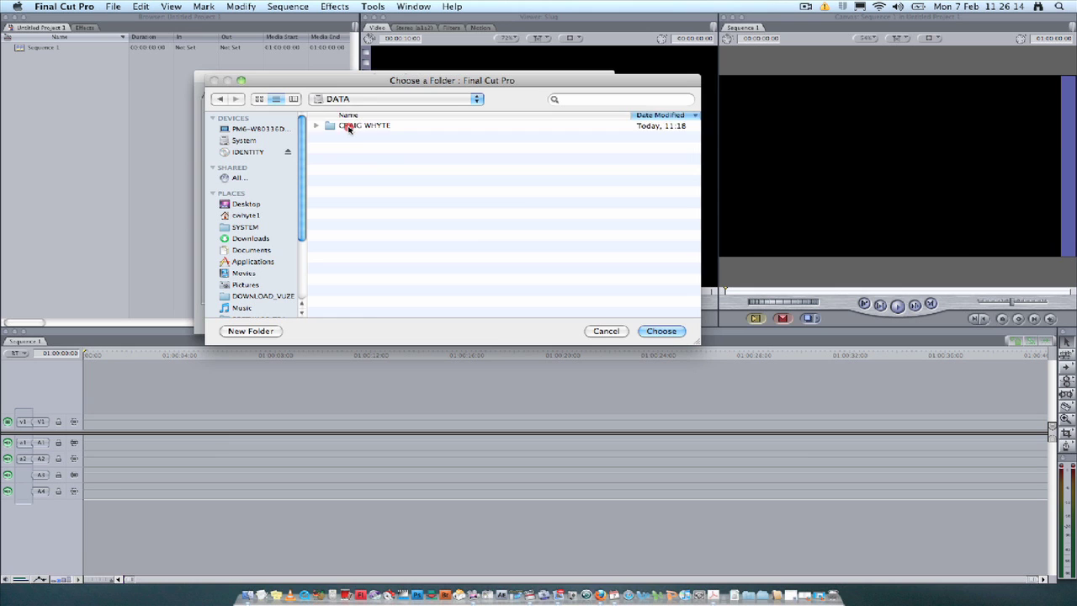
left_click(348, 127)
left_click(669, 333)
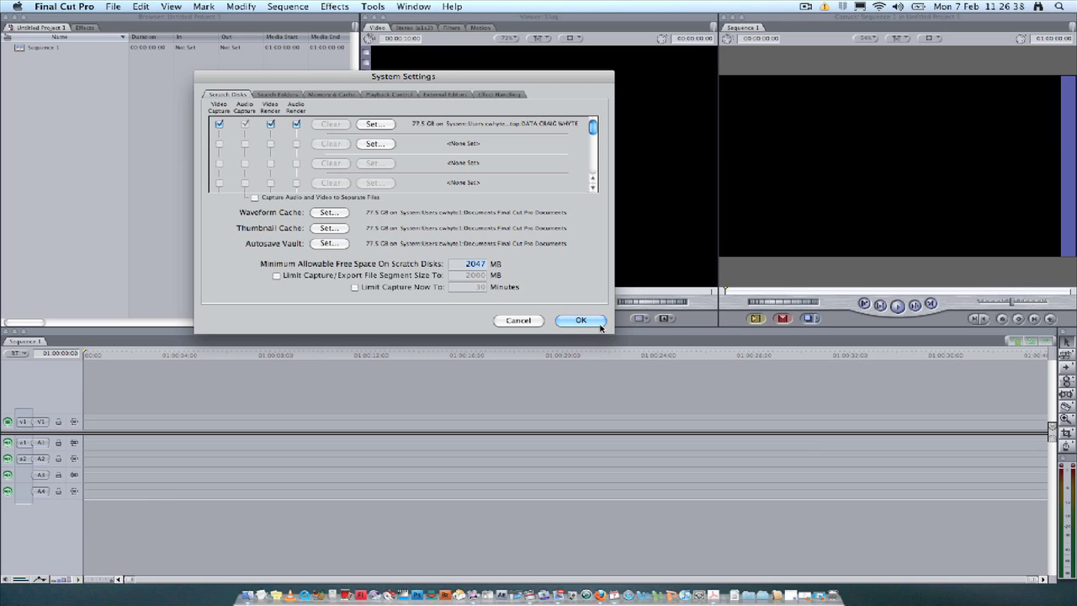
left_click(582, 320)
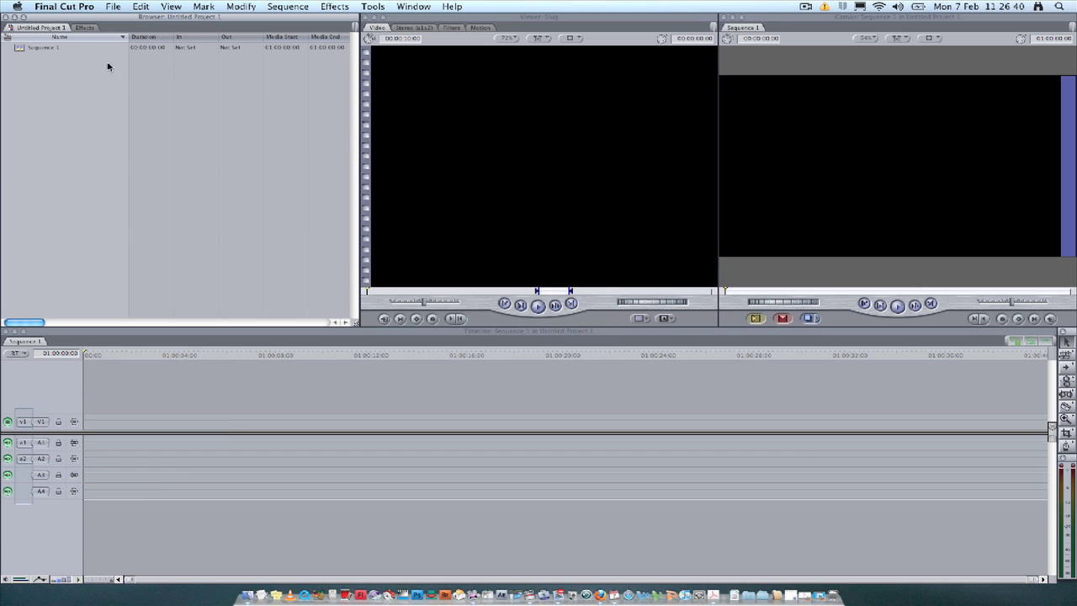
Apply the PAL DV-PAL Anamorphic preset through Easy Setup and continue past the External A/V warning
left_click(72, 6)
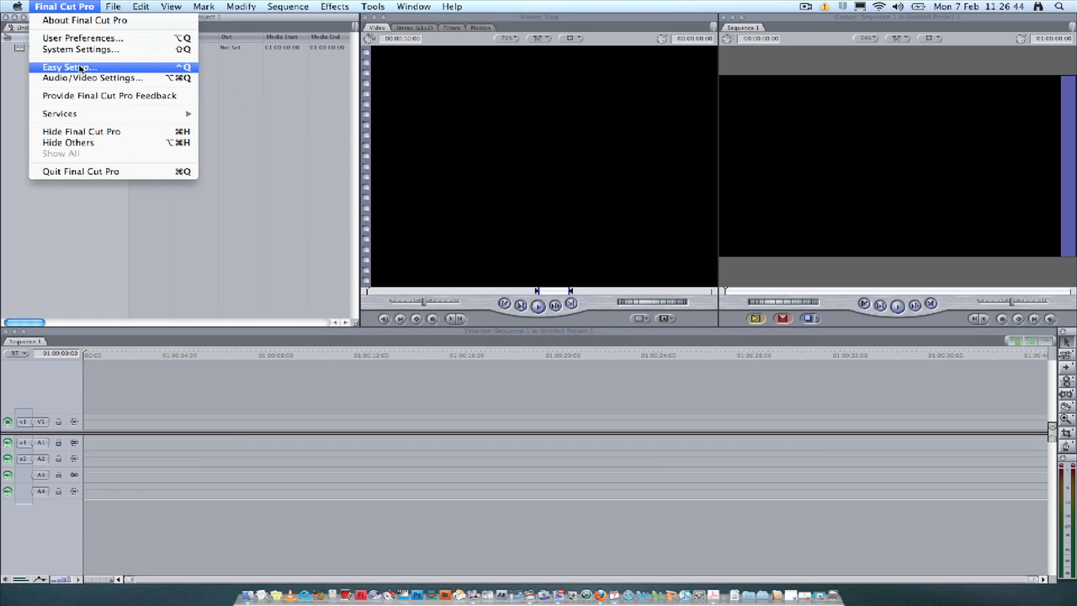
left_click(64, 70)
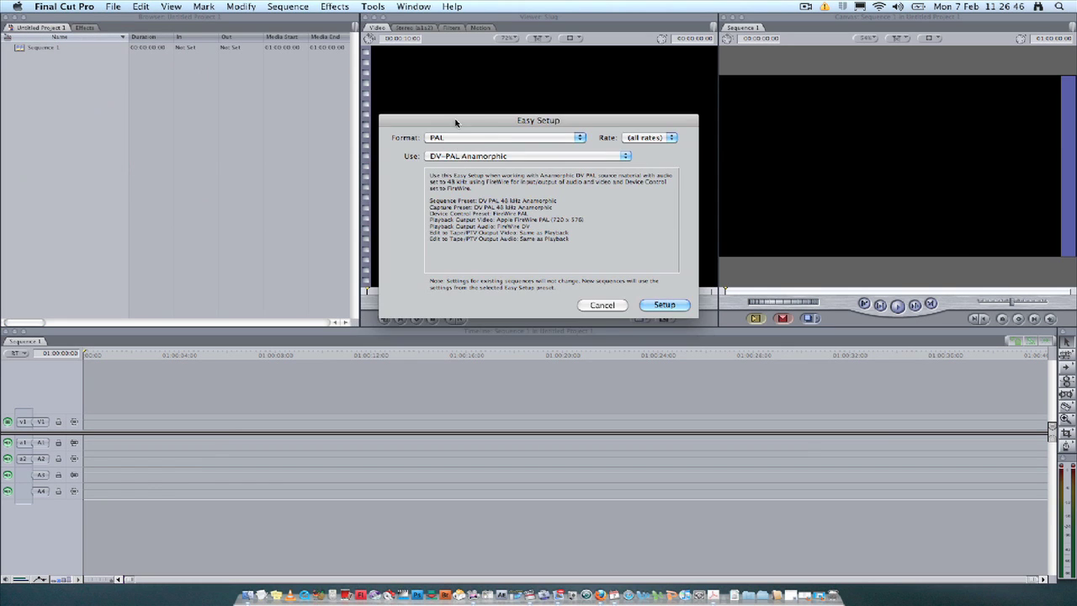
left_click_drag(454, 116, 301, 136)
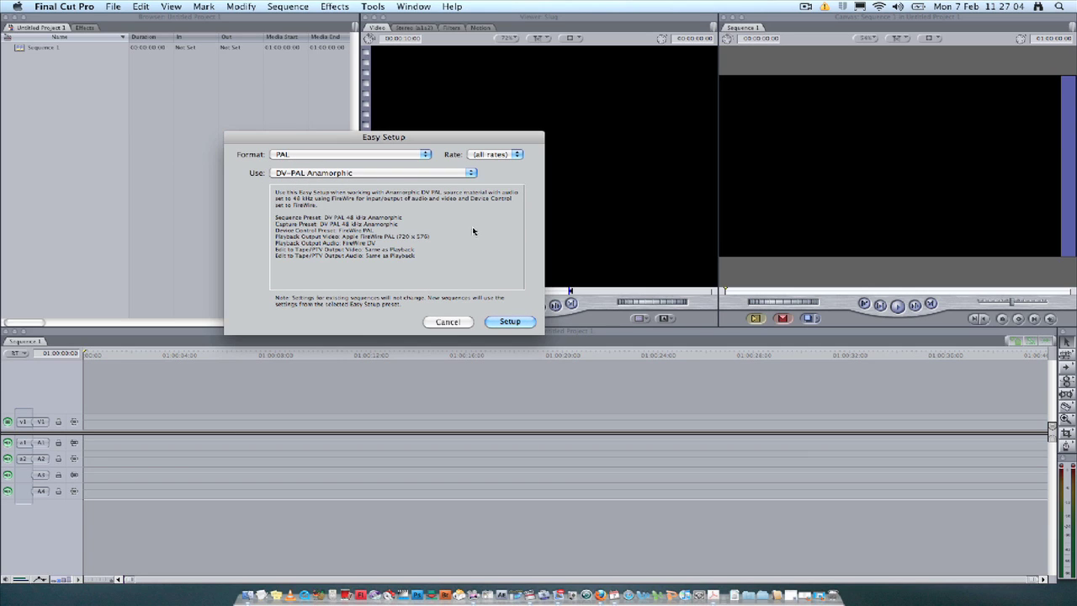
left_click(510, 322)
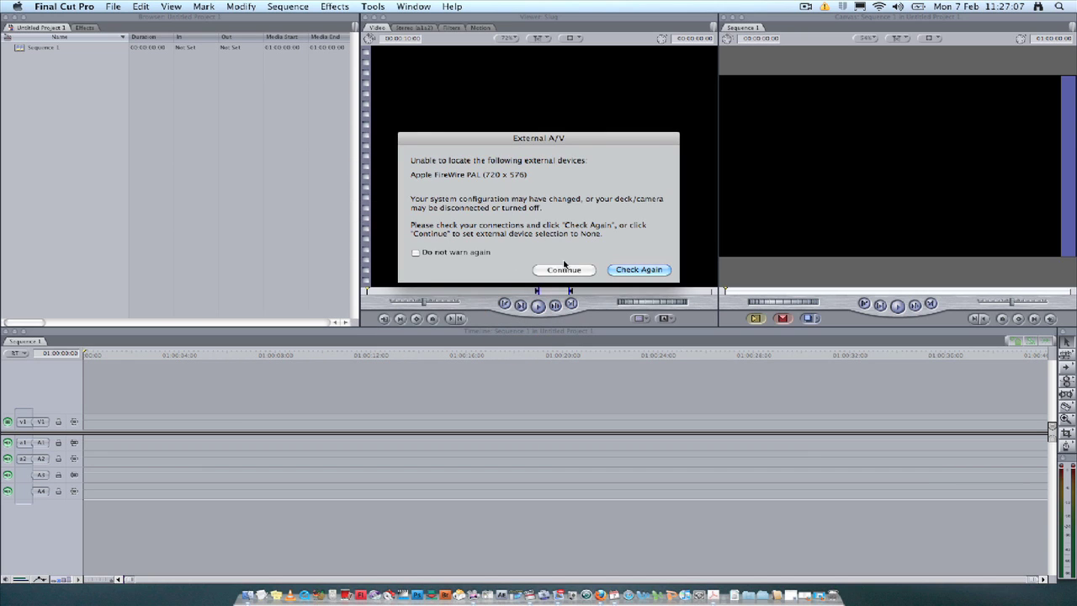
left_click(563, 269)
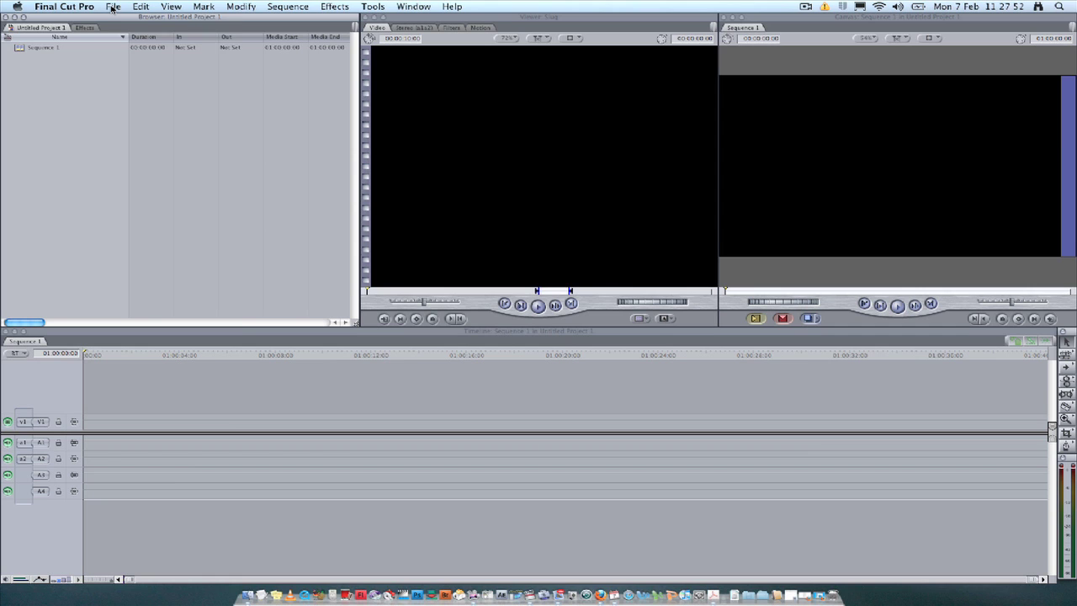
Open the File menu to reach Log and Capture
left_click(112, 8)
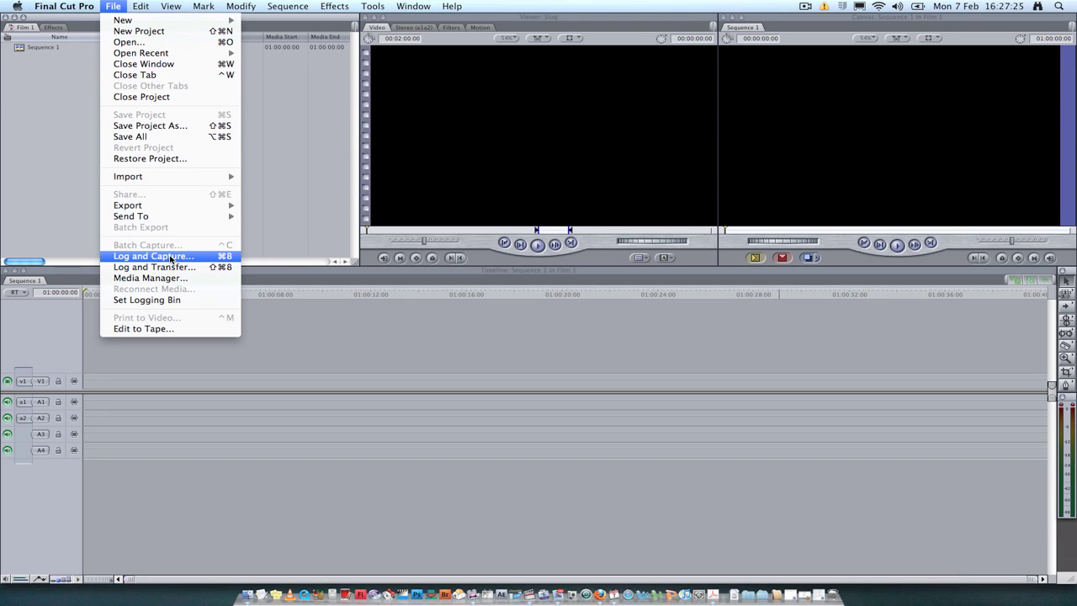
Open Log and Capture, reposition its window, and play reel 001 in the deck
left_click(172, 257)
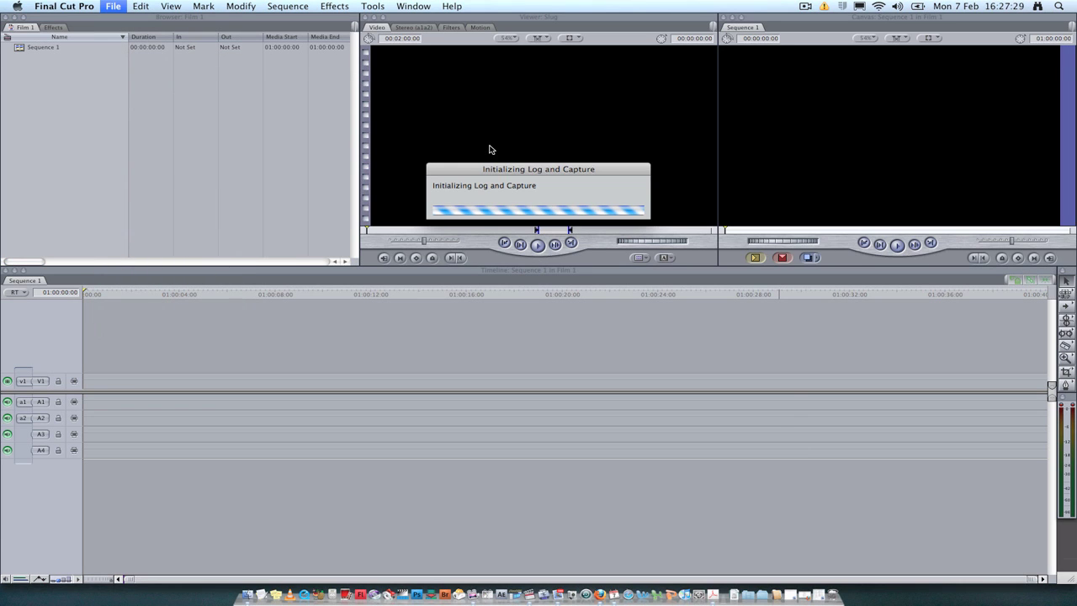
left_click_drag(491, 169, 464, 139)
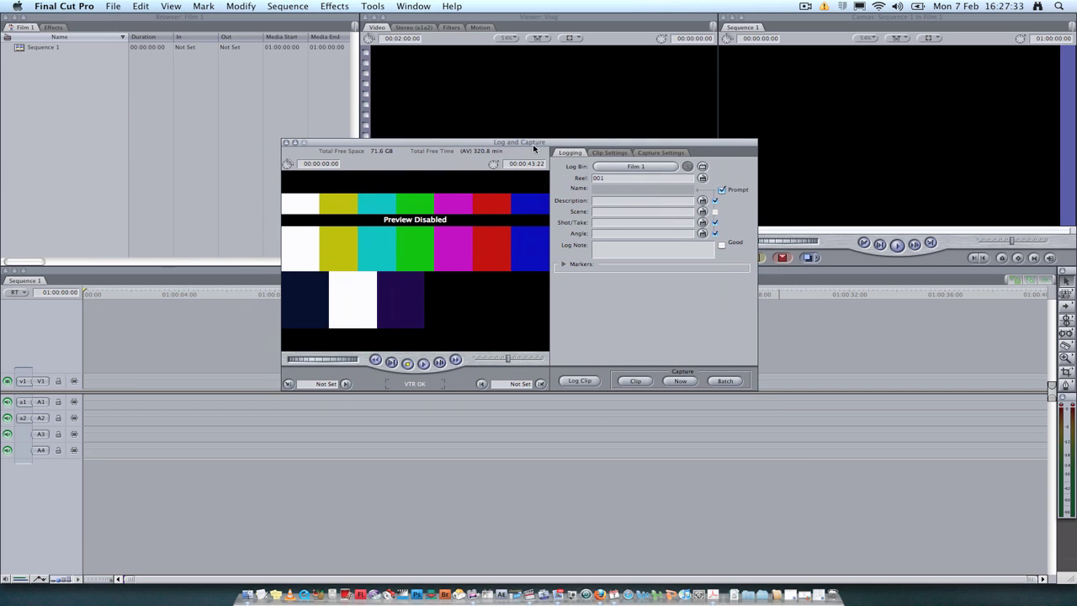
left_click_drag(539, 145, 522, 150)
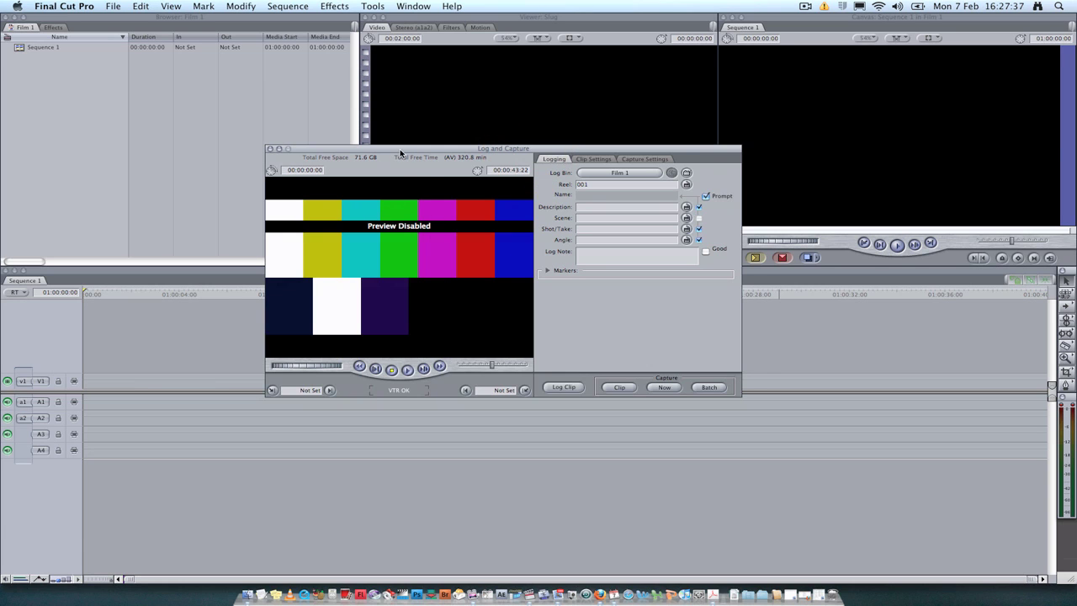
left_click_drag(400, 152, 376, 138)
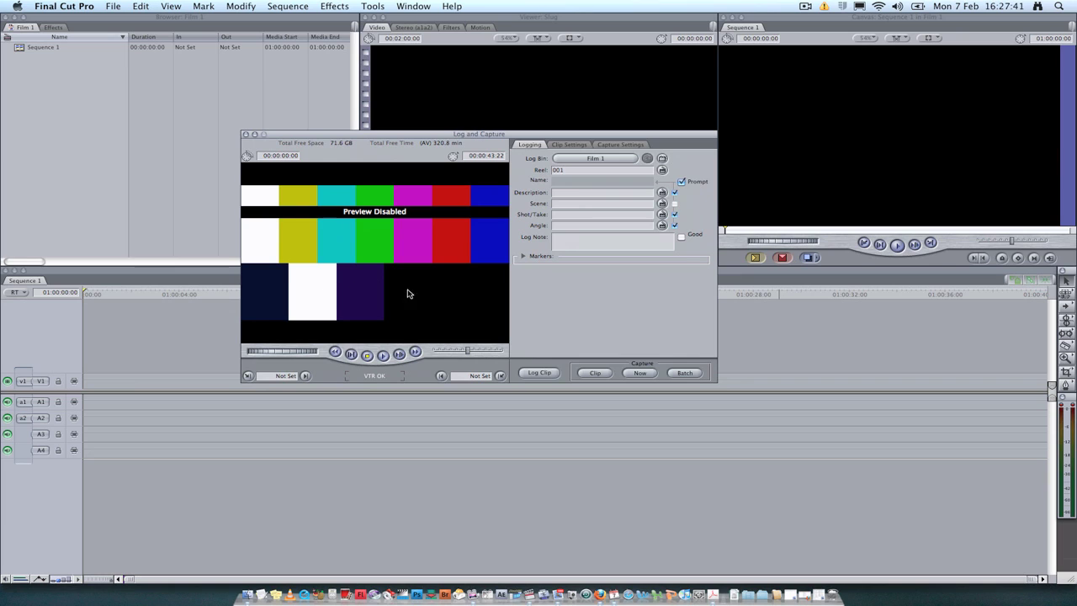
left_click(384, 356)
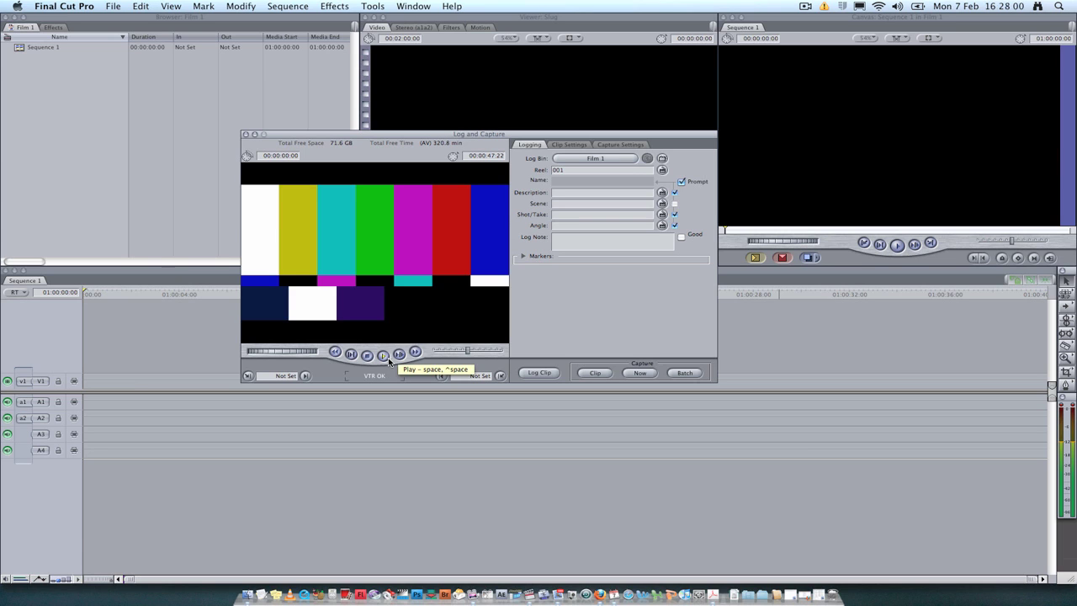
Shuttle forward through reel 001 to preview the colour-bar footage
left_click_drag(399, 134, 358, 115)
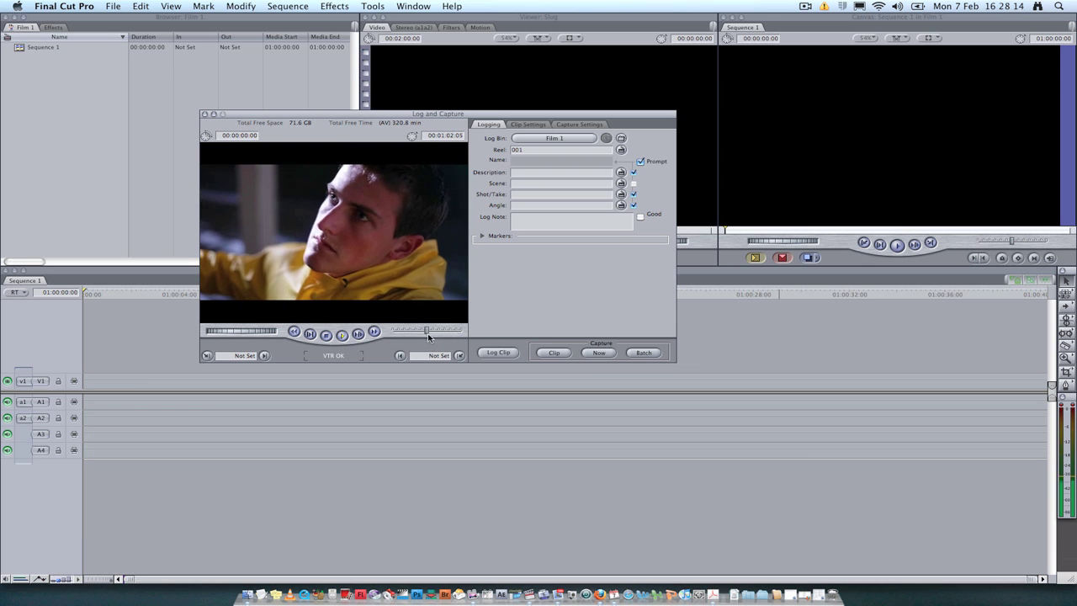
mouse_move(426, 329)
left_mouse_down()
mouse_move(385, 333)
mouse_move(413, 329)
left_mouse_up()
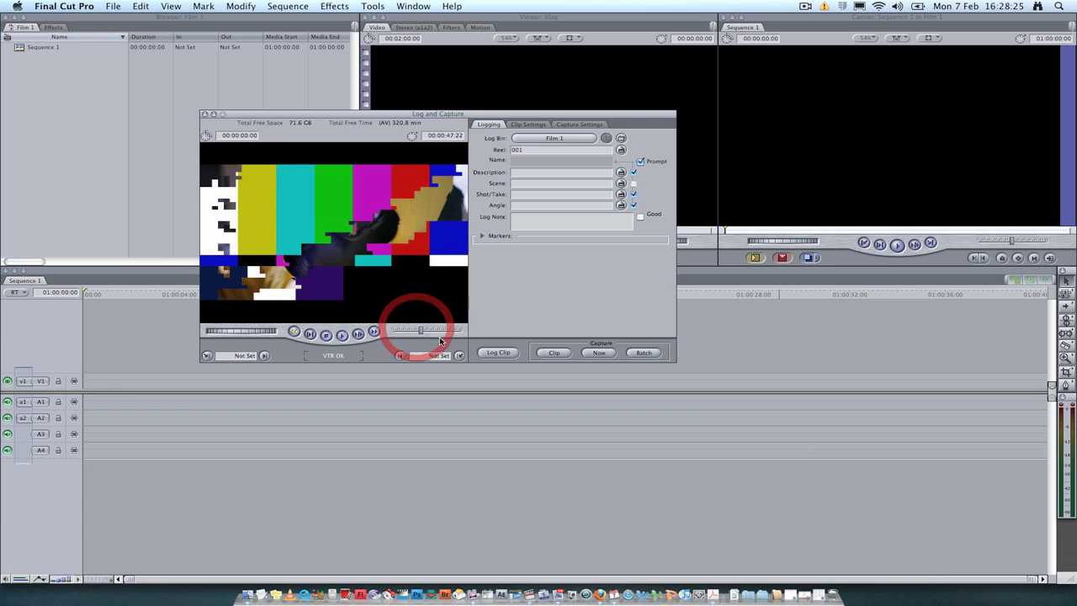
Rewind the tape and use Capture Now to record a 00:01:18:17 Untitled clip
left_click(342, 336)
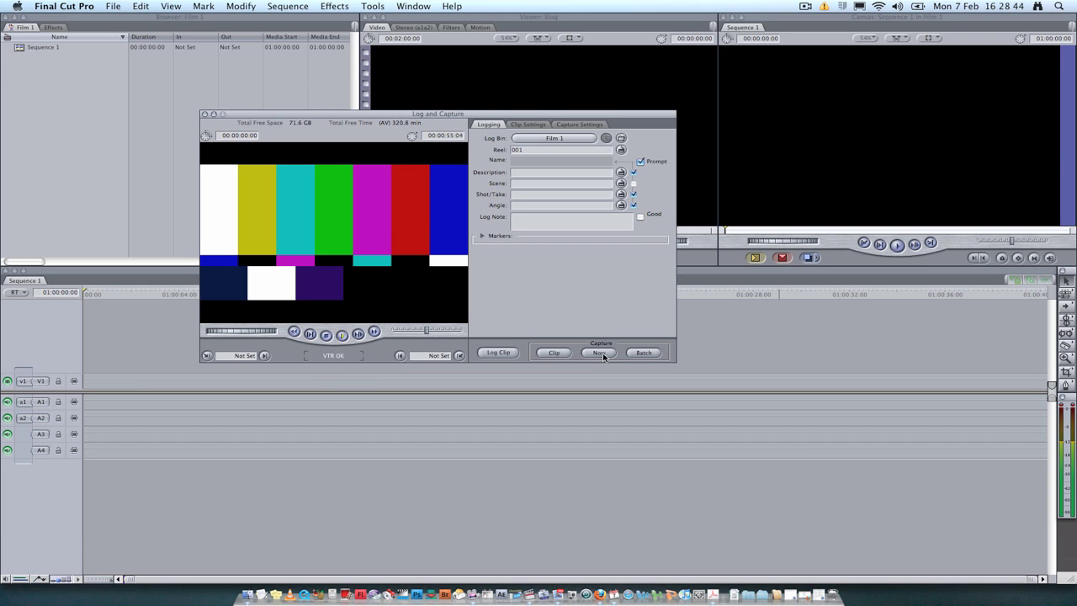
left_click(601, 353)
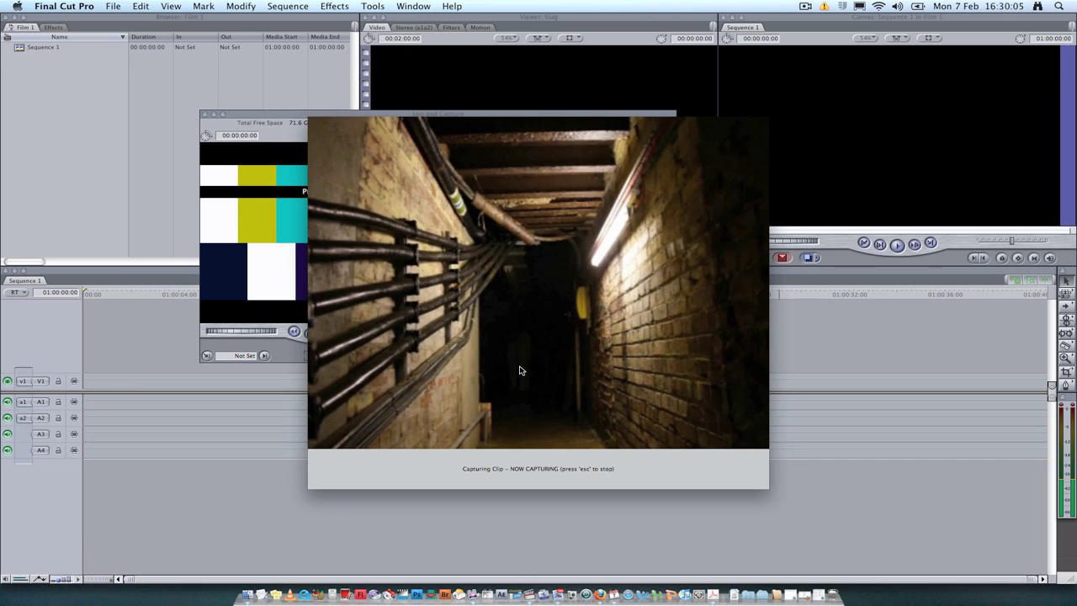
key("Escape")
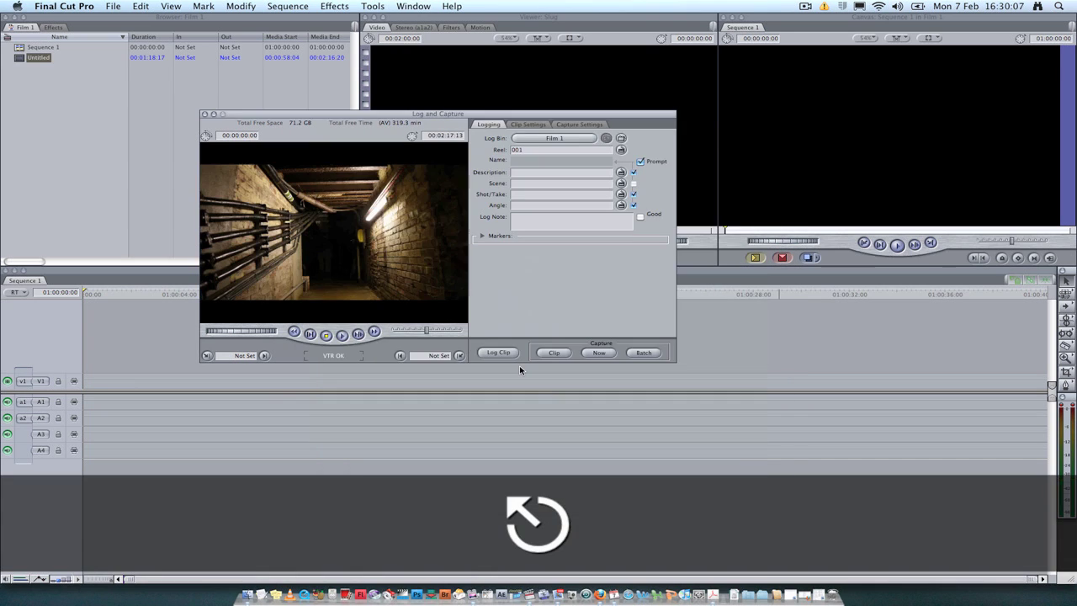